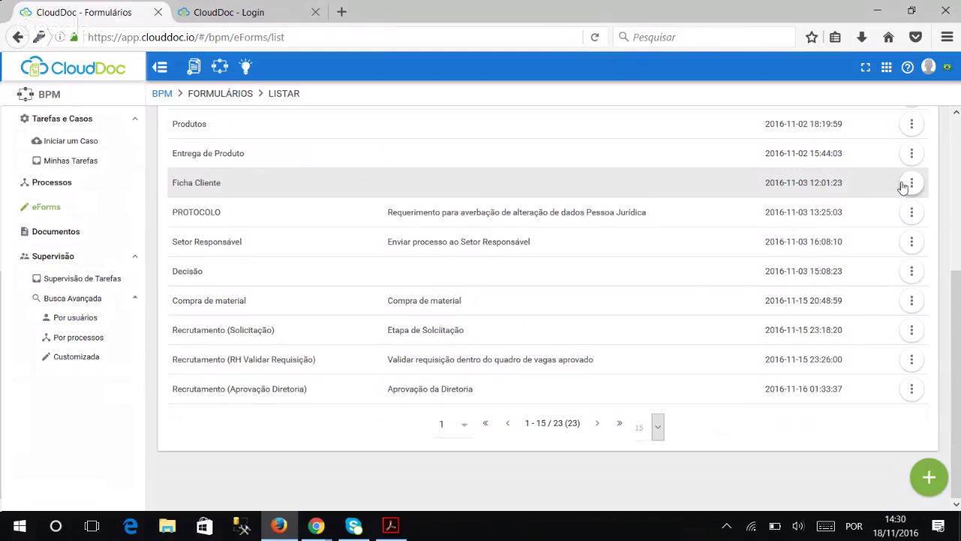
# Step: Preview the Ficha Cliente form and return to the forms list
pyautogui.click(910, 184)
pyautogui.click(844, 181)
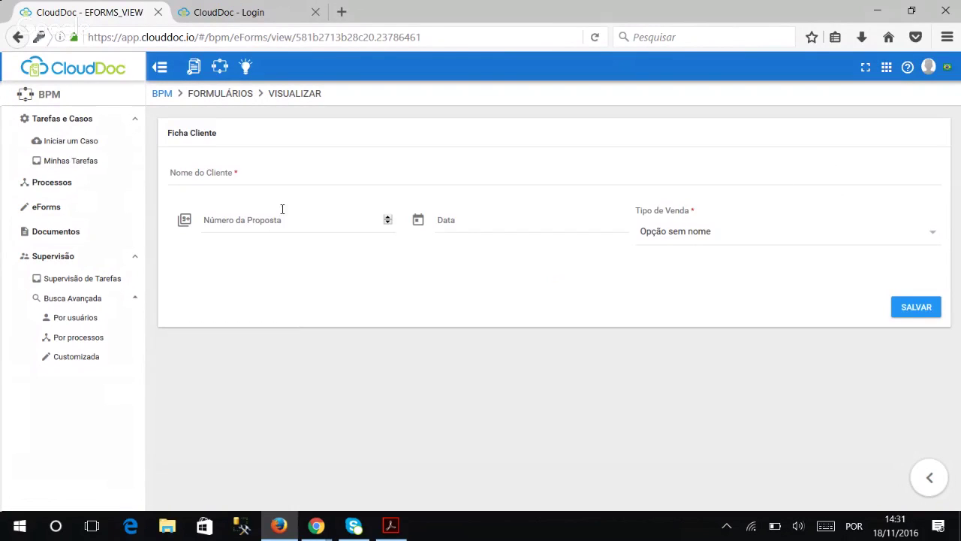
pyautogui.click(51, 211)
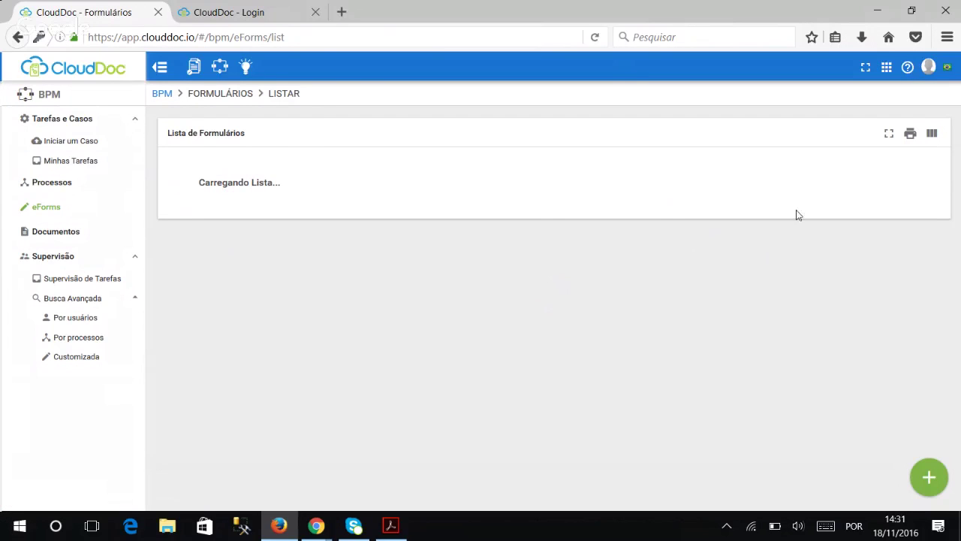
# Step: Preview the Recrutamento (Solicitação) form from the forms list
pyautogui.scroll(-2, 770, 273)
pyautogui.scroll(-1, 770, 273)
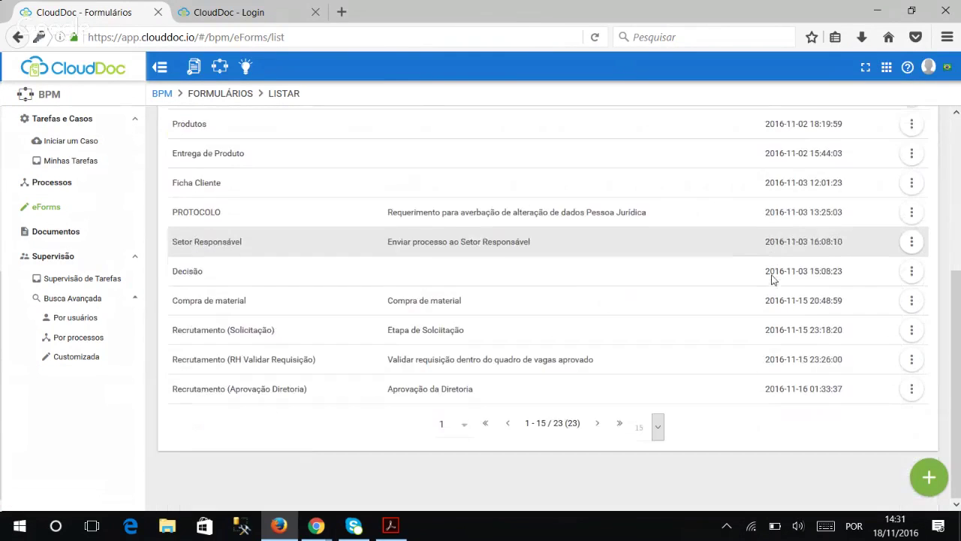
pyautogui.click(905, 332)
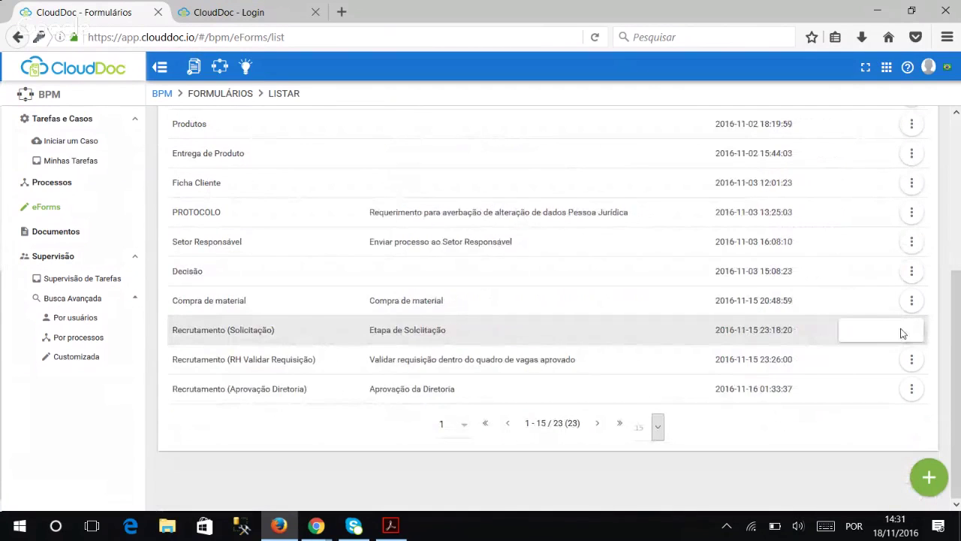
pyautogui.click(851, 335)
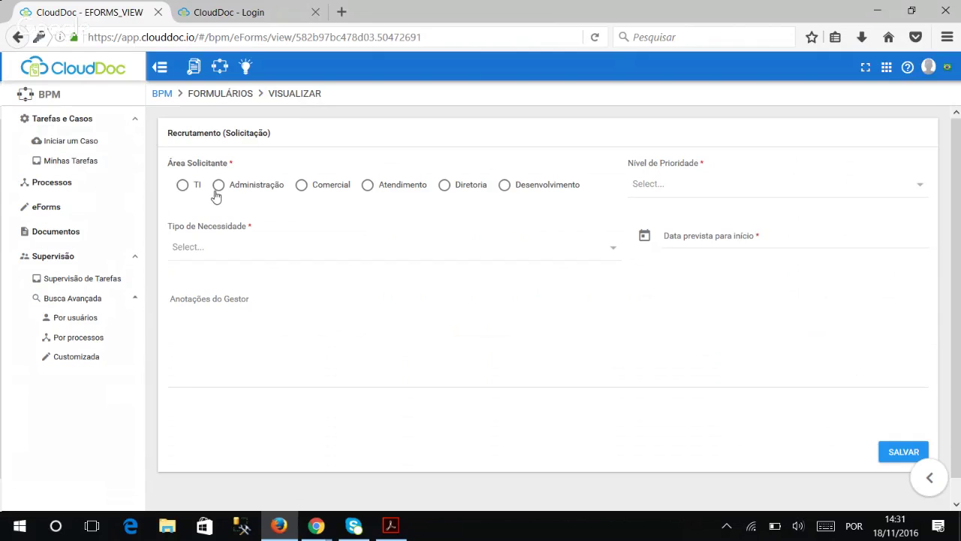
# Step: Start a new eForm named "Teste" with the description "dsdfadf"
pyautogui.click(33, 207)
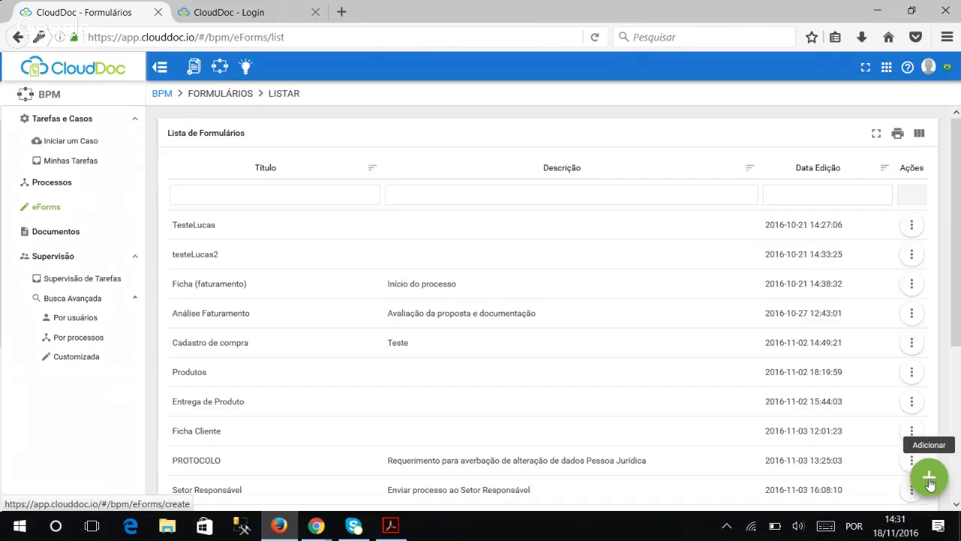
pyautogui.click(929, 480)
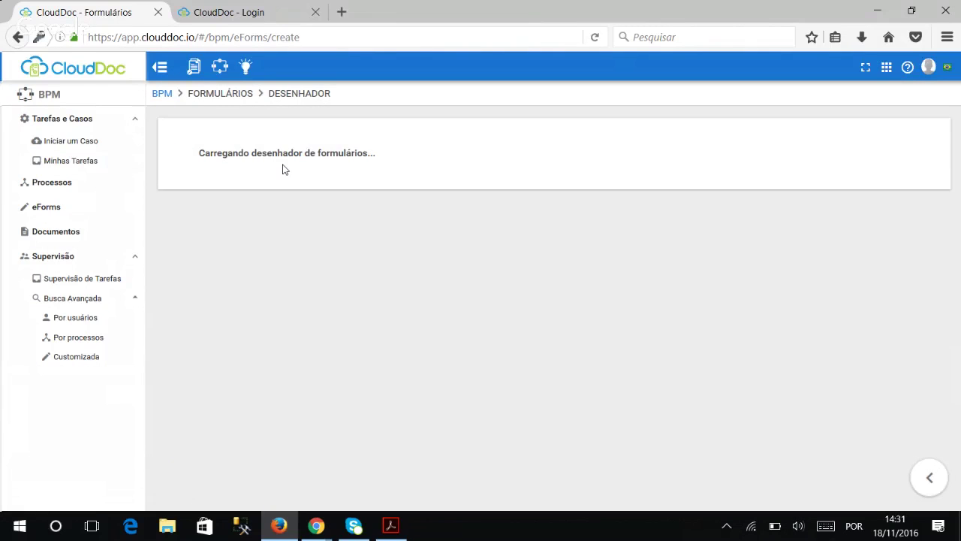
pyautogui.click(372, 170)
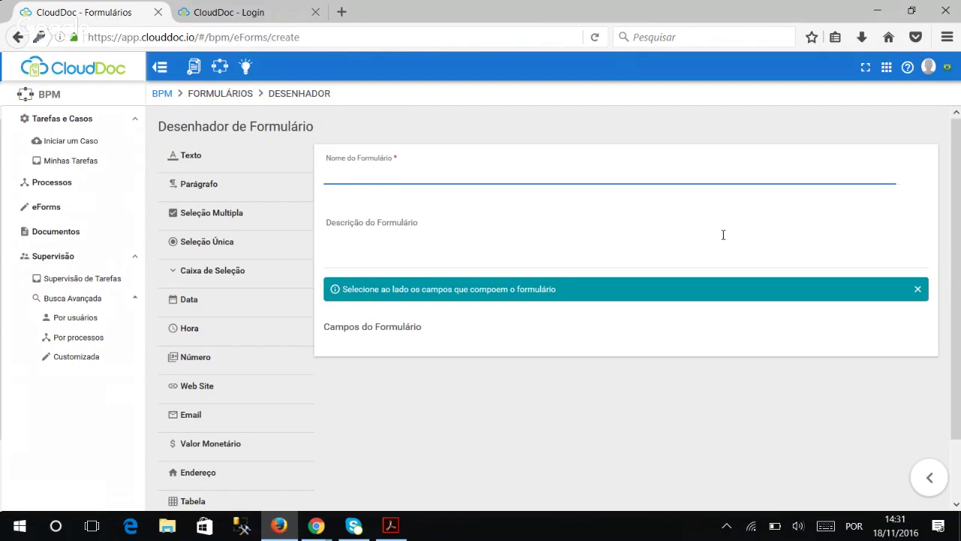
pyautogui.write('Testw')
pyautogui.click(454, 221)
pyautogui.write('dsdfadf')
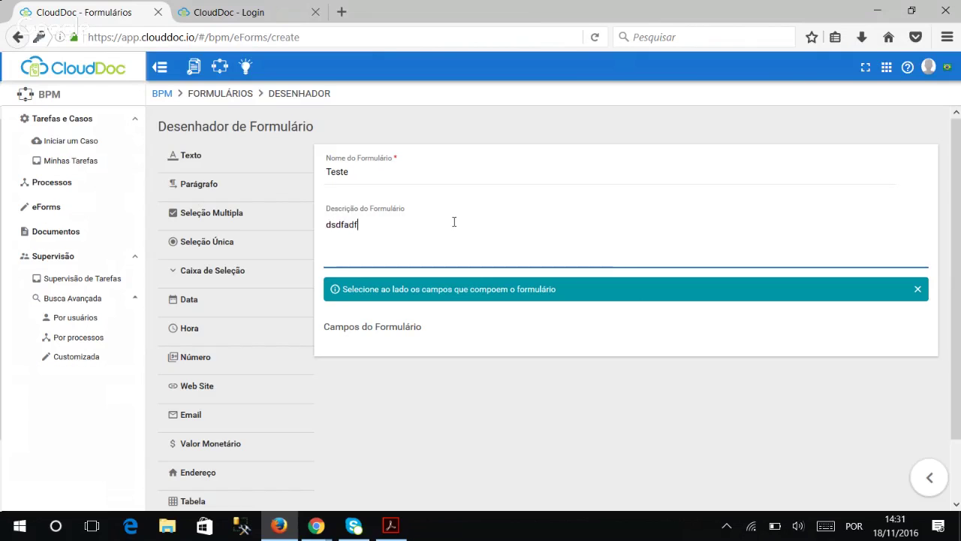
# Step: Add a Seleção Única field to the form and title it "Tipo de Contratação"
pyautogui.click(215, 242)
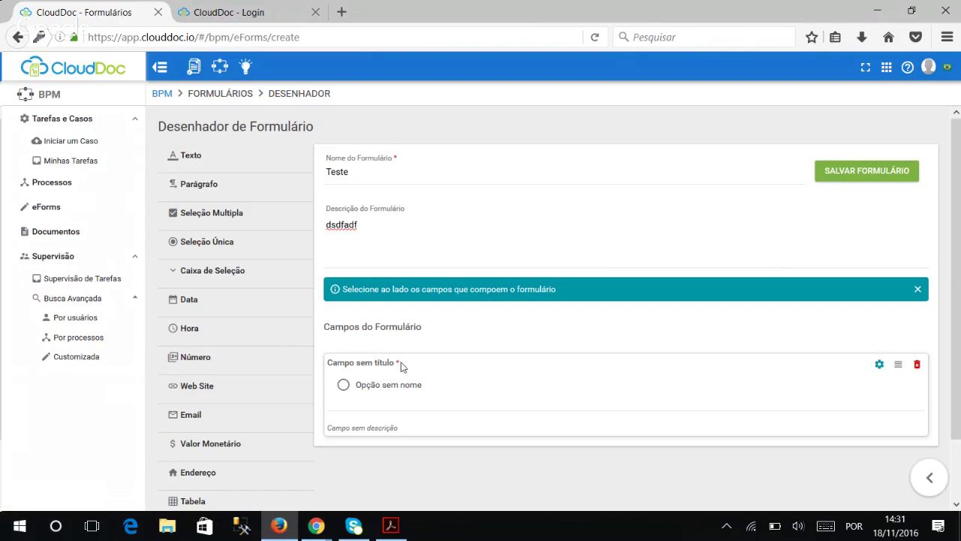
pyautogui.click(880, 365)
pyautogui.click(806, 315)
pyautogui.hotkey('ctrl', 'a')
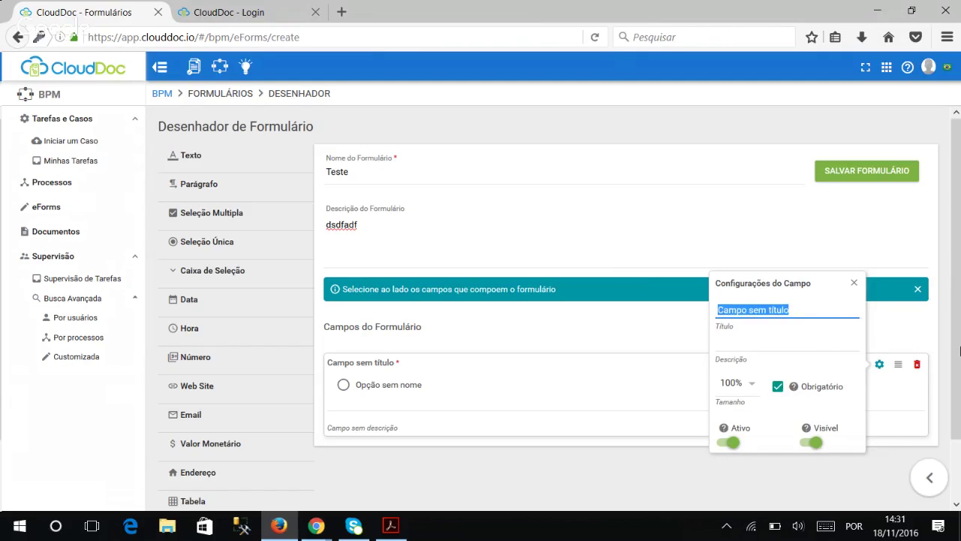
pyautogui.write('T')
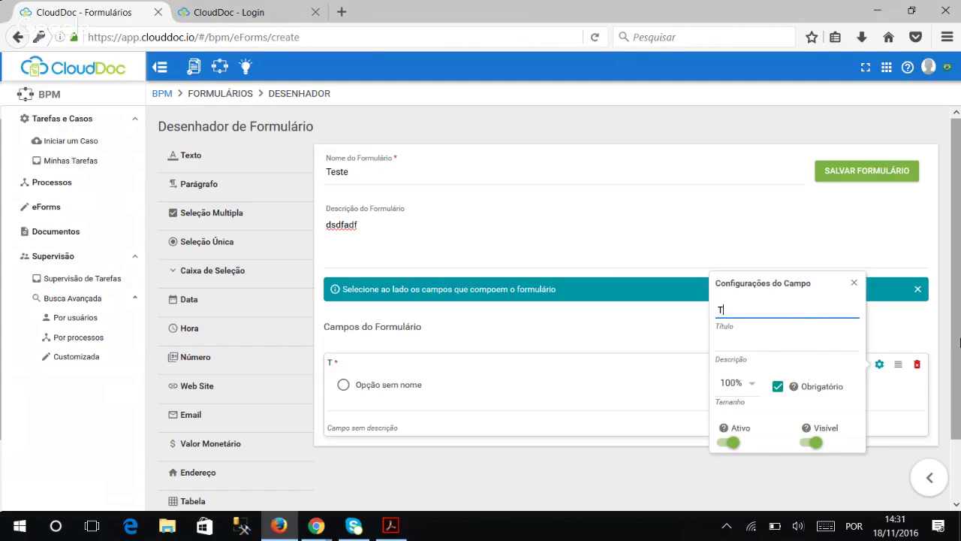
pyautogui.write('ipo de Contratação')
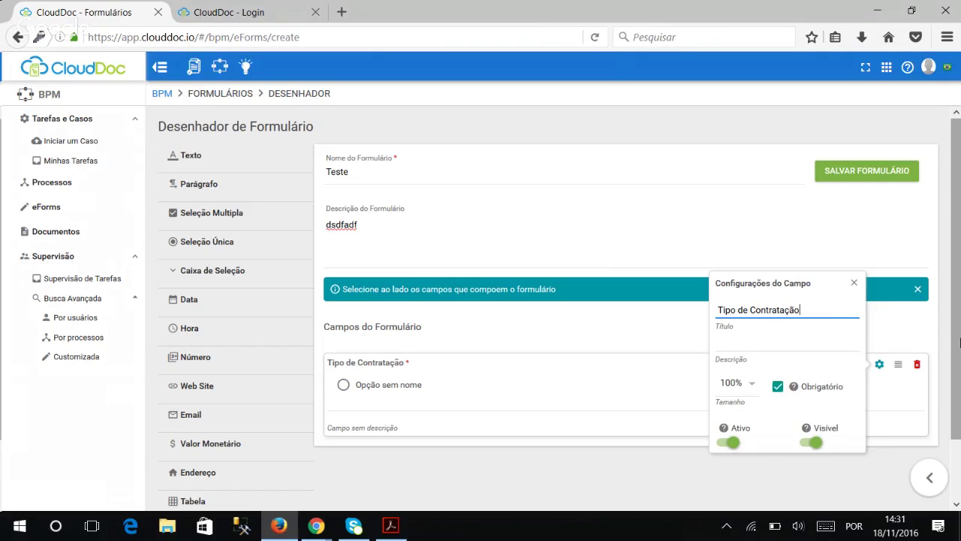
# Step: Set the size of the Tipo de Contratação field to 50% and close its settings
pyautogui.click(755, 389)
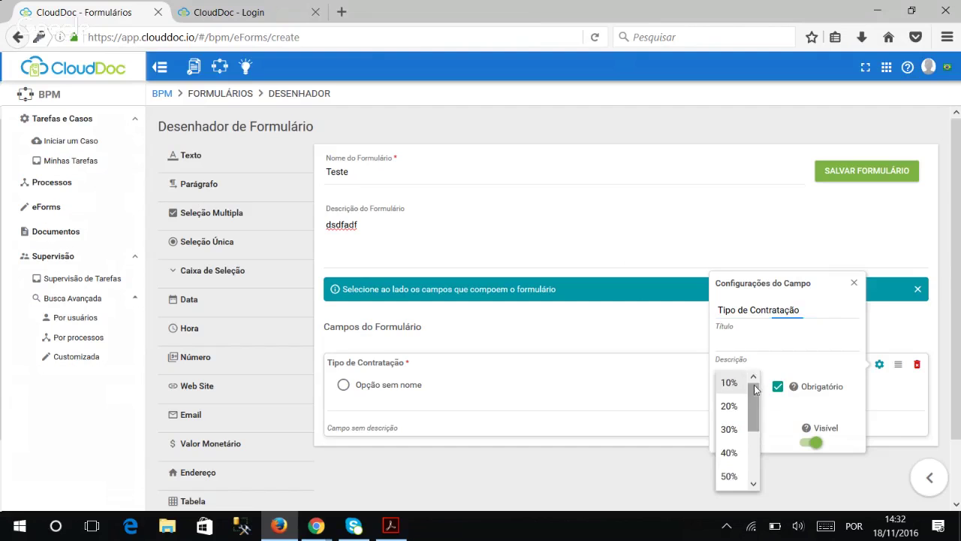
pyautogui.scroll(-3, 736, 450)
pyautogui.click(732, 436)
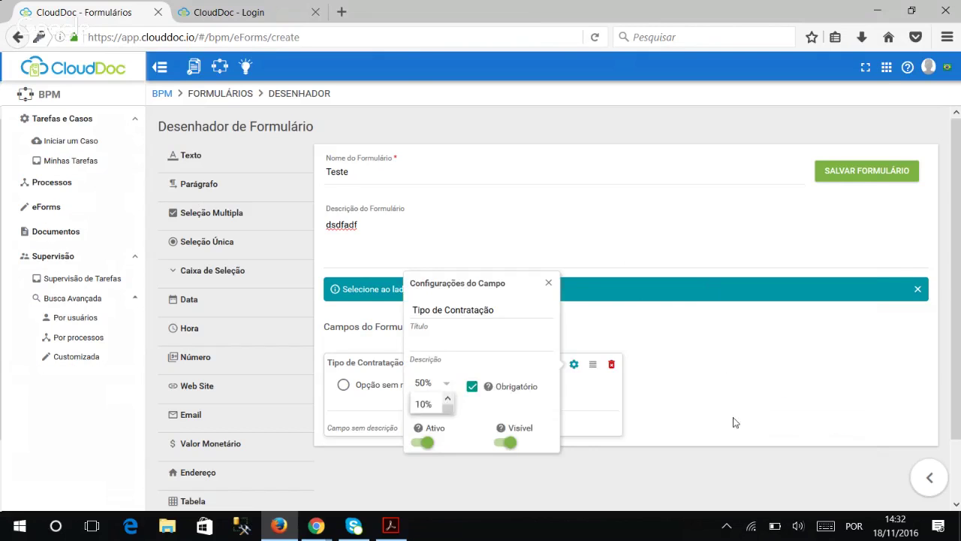
pyautogui.click(545, 282)
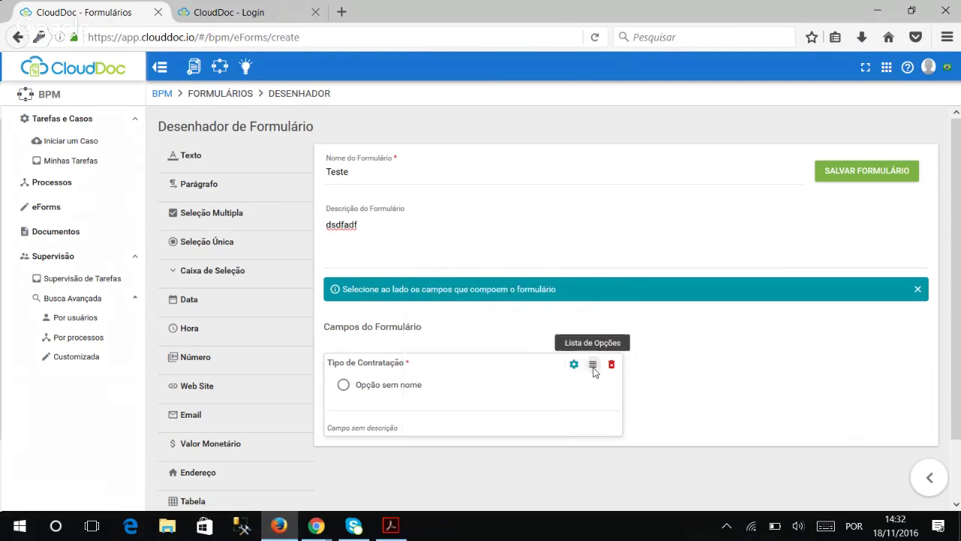
# Step: Define the options CLT, Terceirizado and Estagiário for the Tipo de Contratação field
pyautogui.click(593, 365)
pyautogui.moveTo(474, 251); pyautogui.dragTo(239, 239)
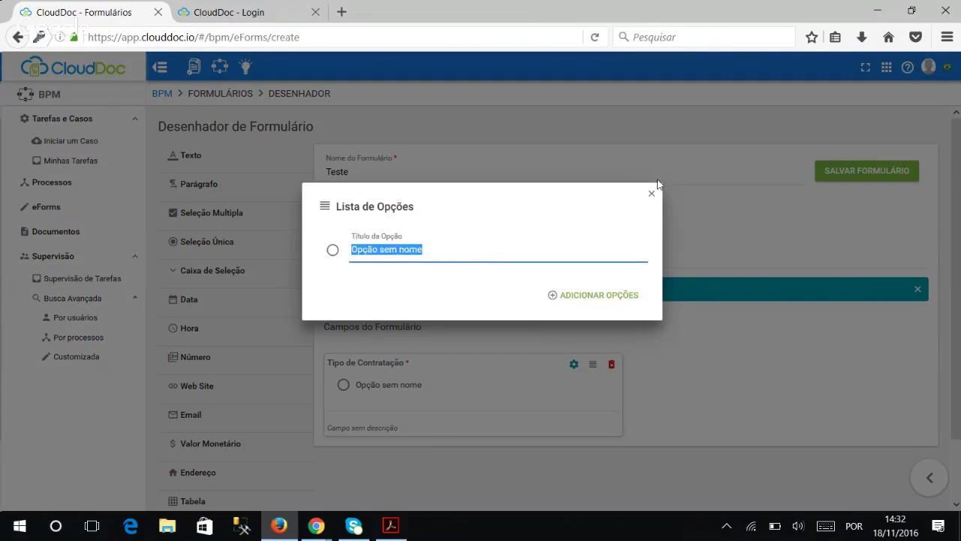
pyautogui.write('C')
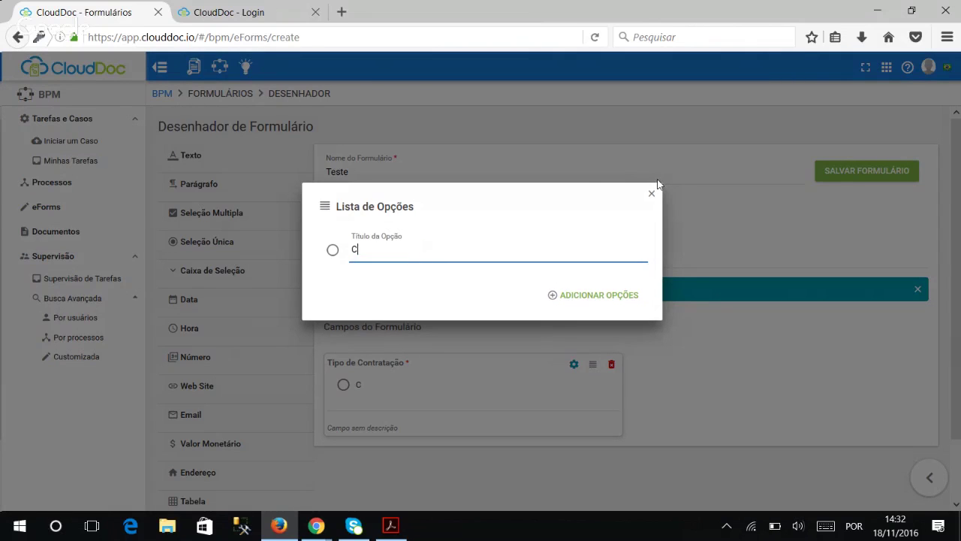
pyautogui.write('LT')
pyautogui.click(579, 295)
pyautogui.click(495, 270)
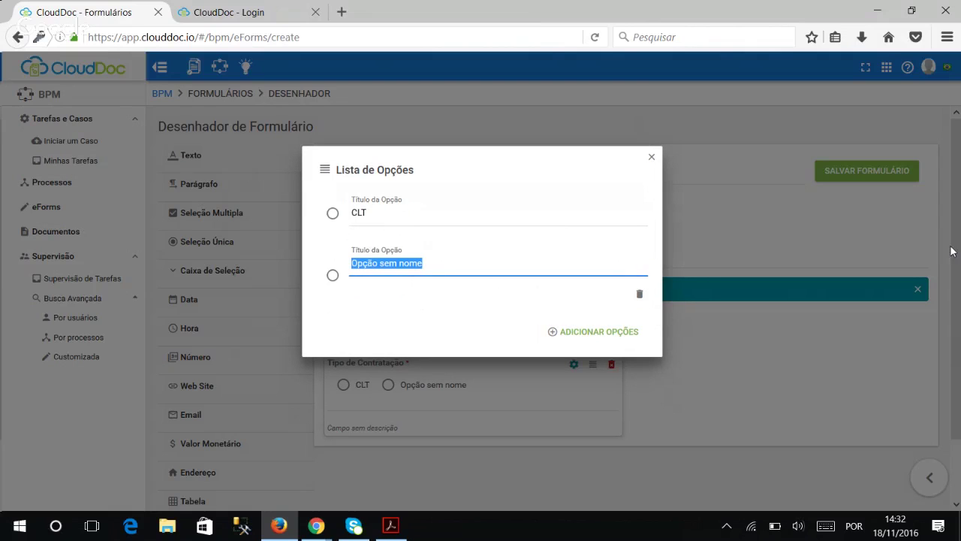
pyautogui.write('Terceir')
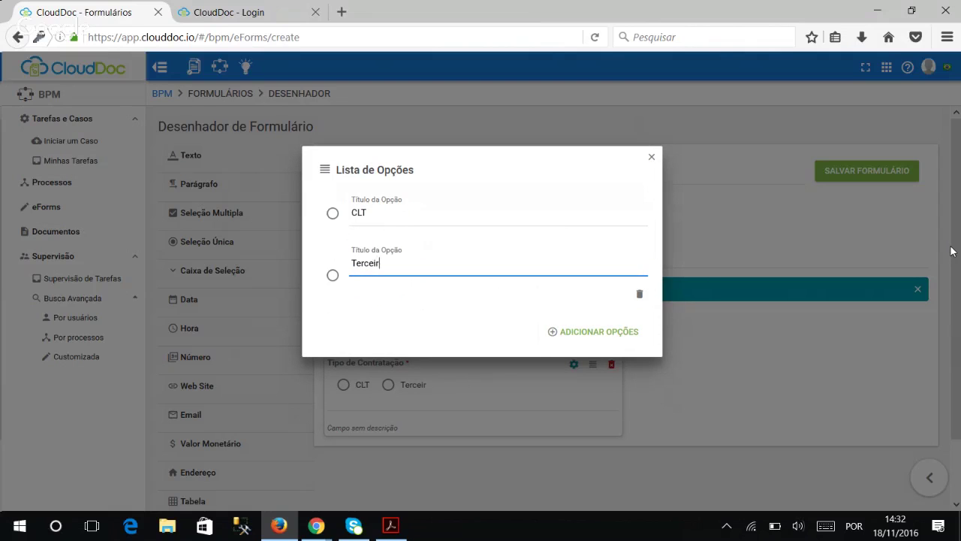
pyautogui.write('izado')
pyautogui.click(638, 332)
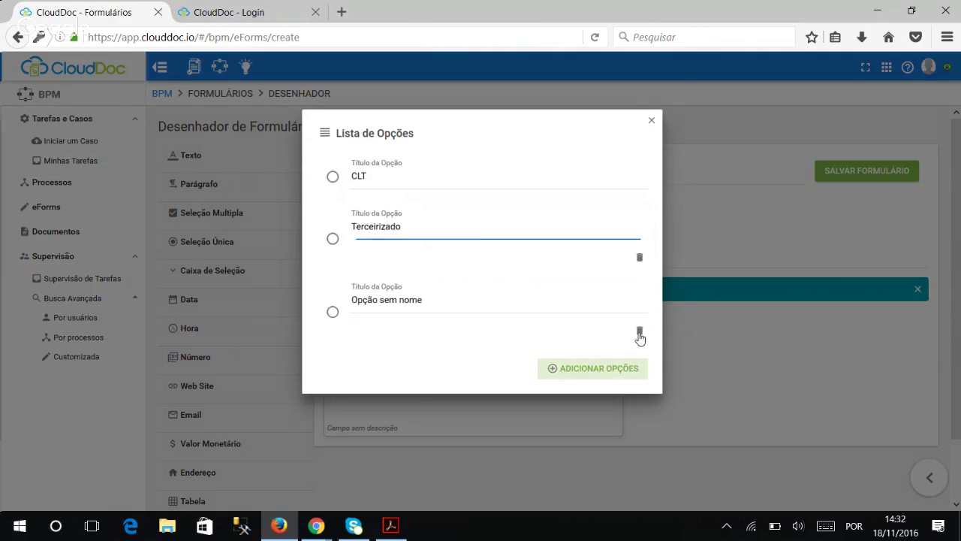
pyautogui.write('Est')
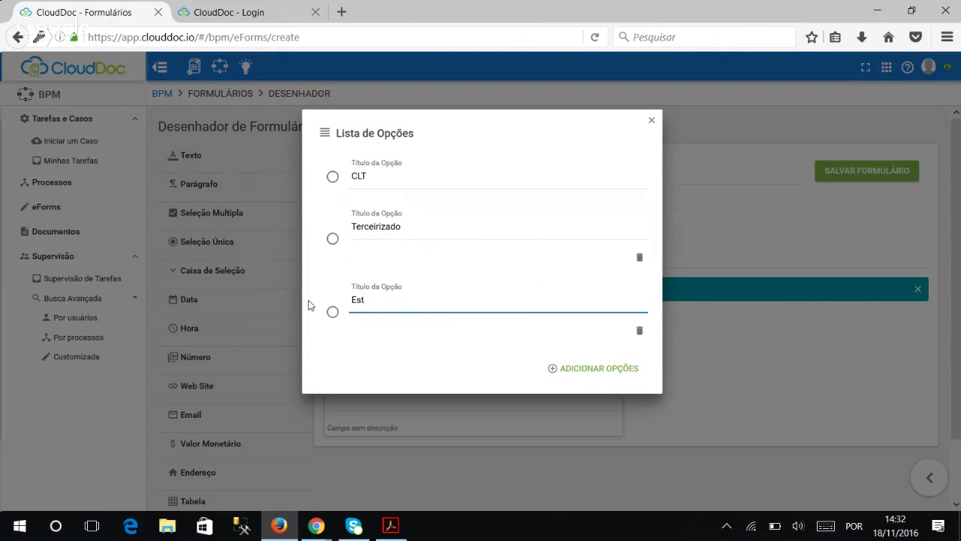
pyautogui.write('agiário')
pyautogui.click(651, 121)
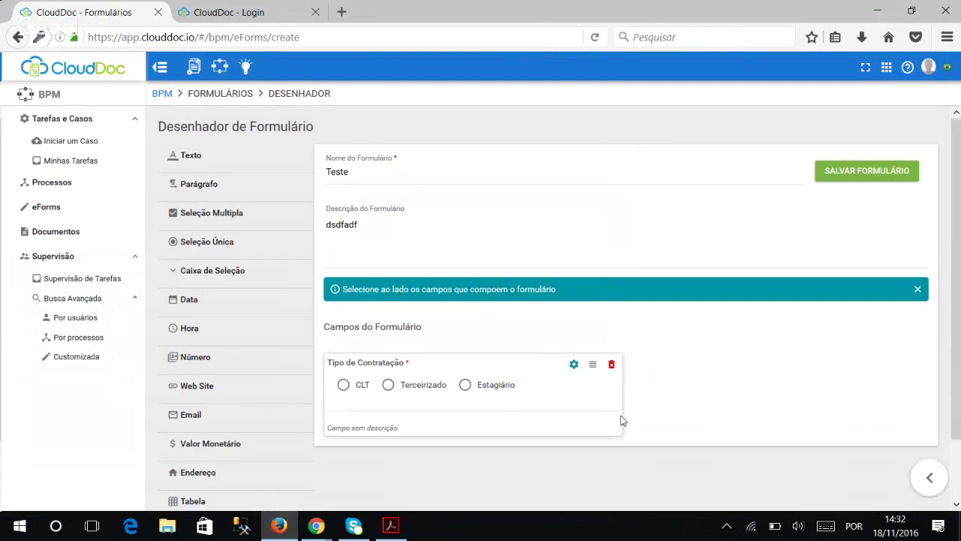
# Step: Add a Texto field titled "nome" to the form and set its size to 50%
pyautogui.click(188, 165)
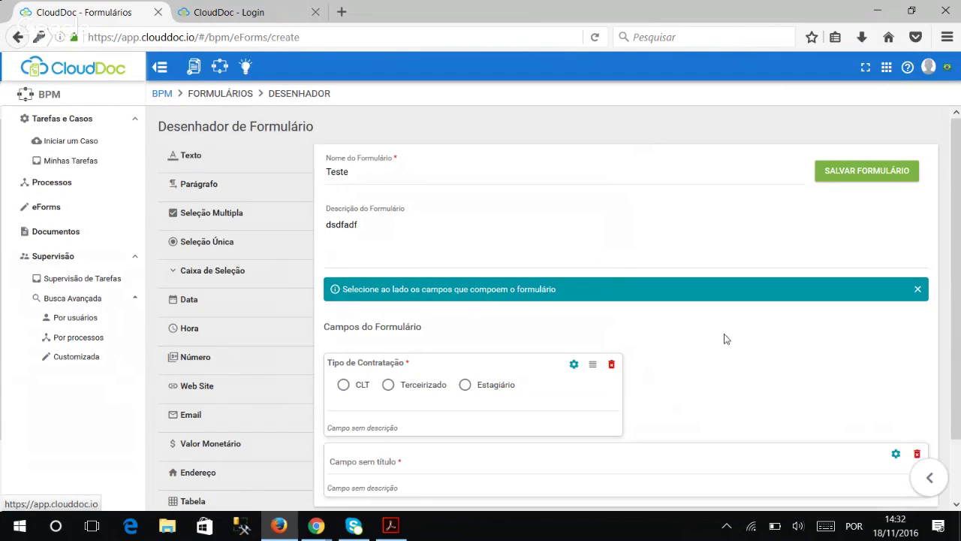
pyautogui.click(895, 455)
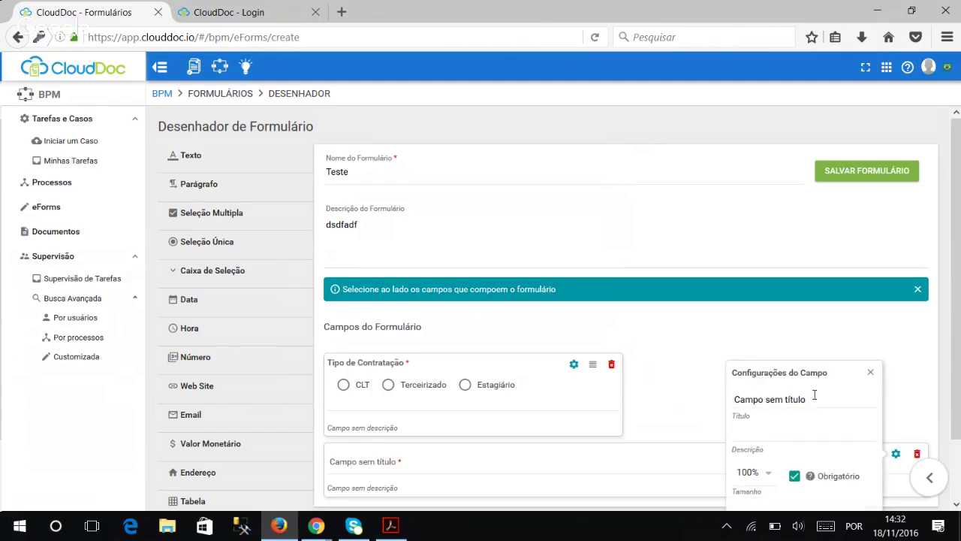
pyautogui.moveTo(814, 393); pyautogui.dragTo(611, 389)
pyautogui.write('nome')
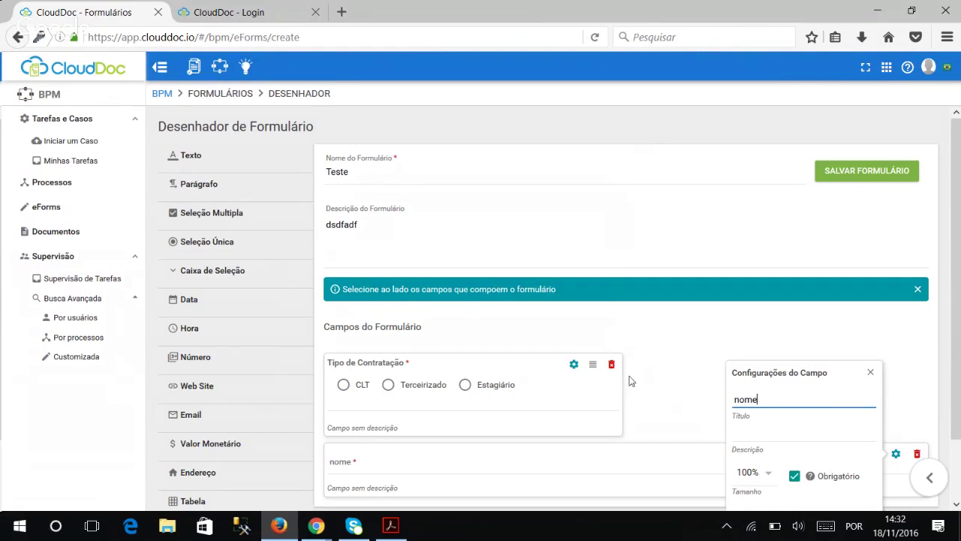
pyautogui.click(765, 473)
pyautogui.scroll(-2, 755, 481)
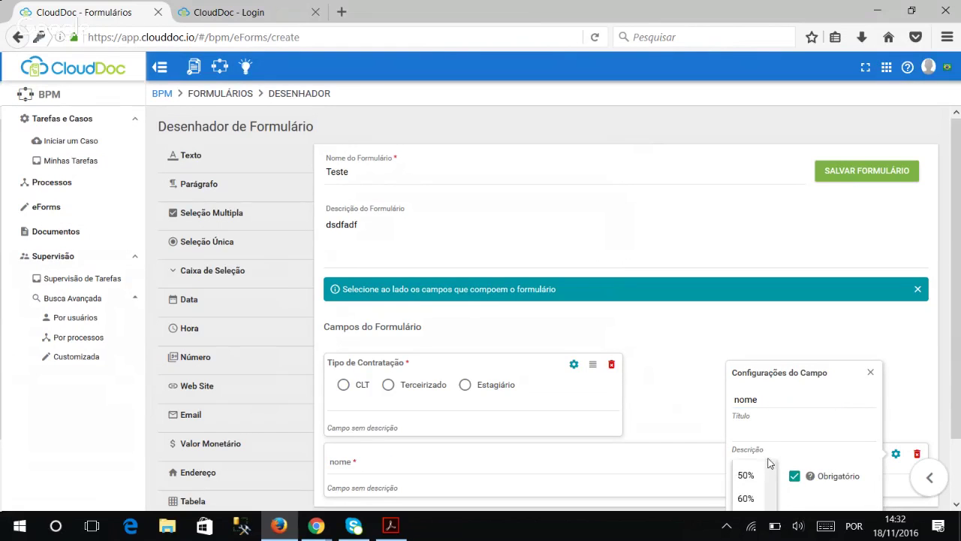
pyautogui.click(753, 474)
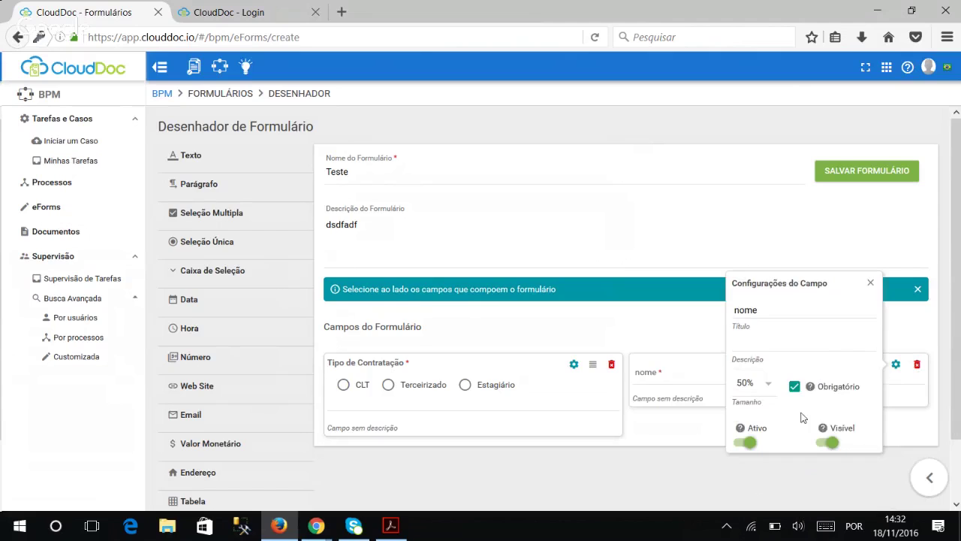
pyautogui.click(870, 284)
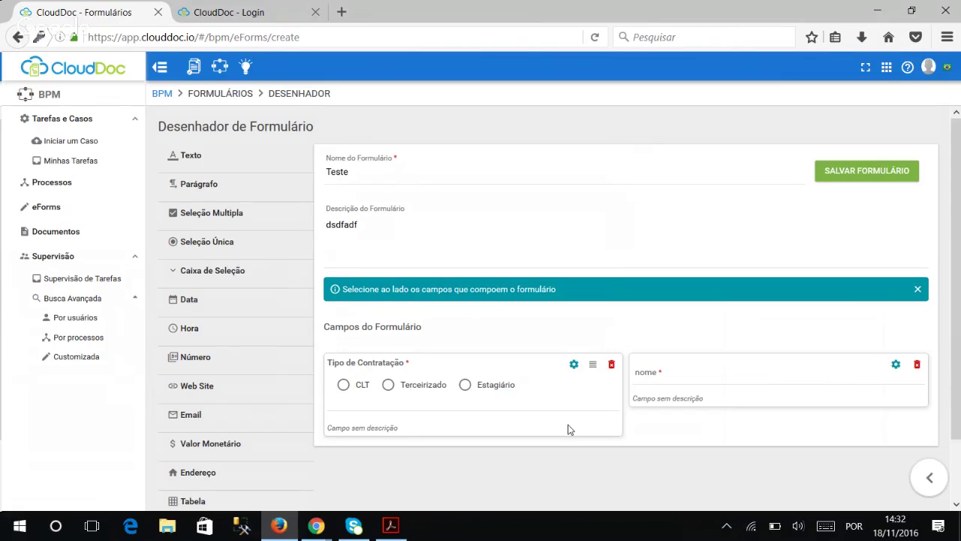
# Step: In task supervision, check the deadline status and view the case progress diagram of the "Avaliar necessidade de aumento de quadro" task
pyautogui.click(65, 281)
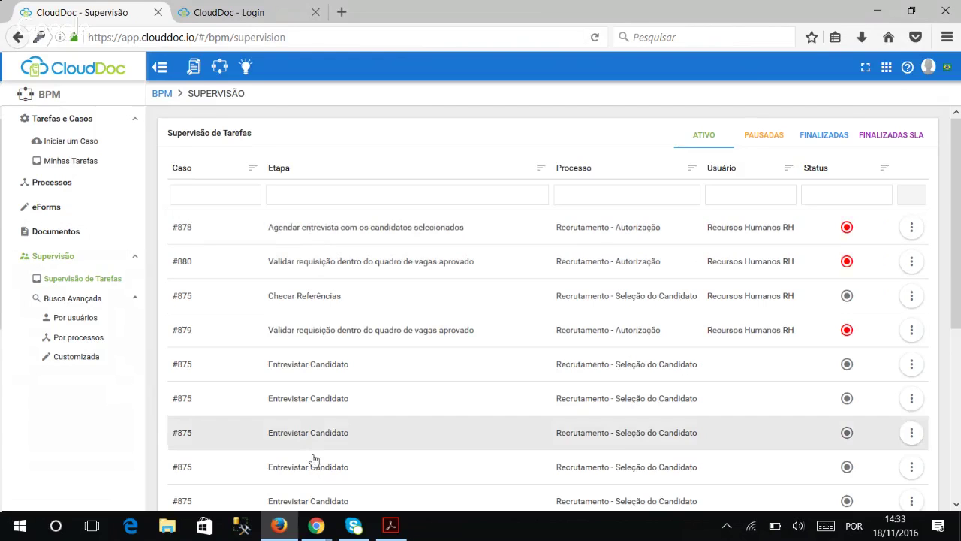
pyautogui.scroll(-3, 339, 404)
pyautogui.scroll(-4, 339, 404)
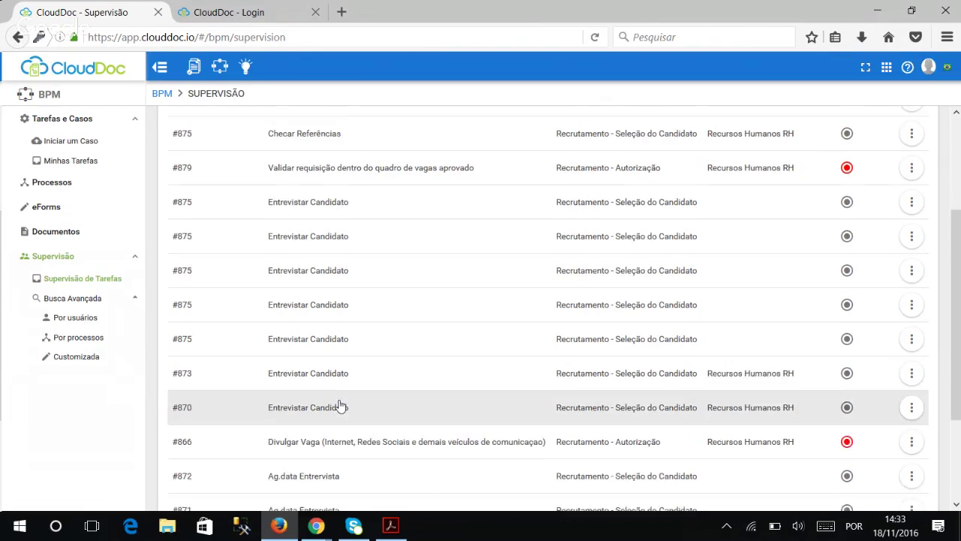
pyautogui.scroll(-1, 339, 408)
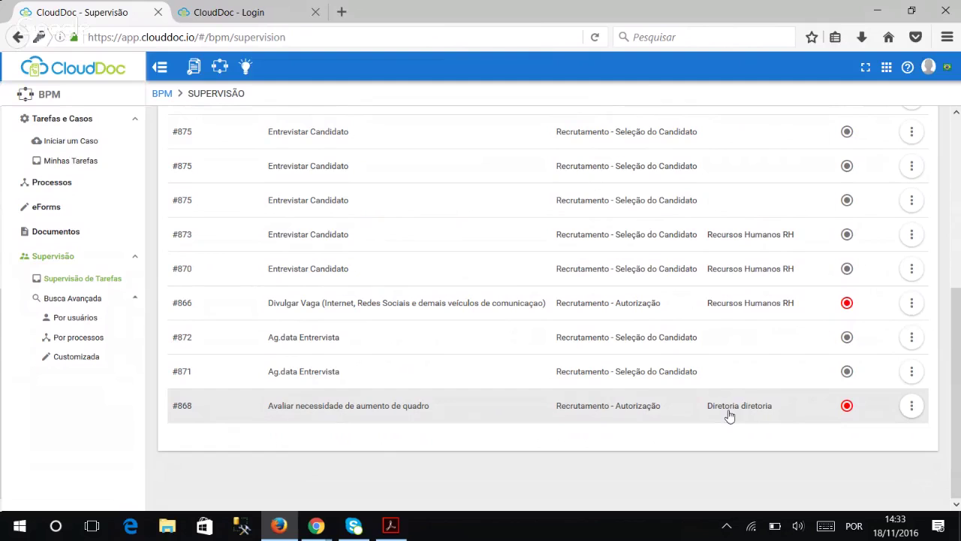
pyautogui.moveTo(849, 410)
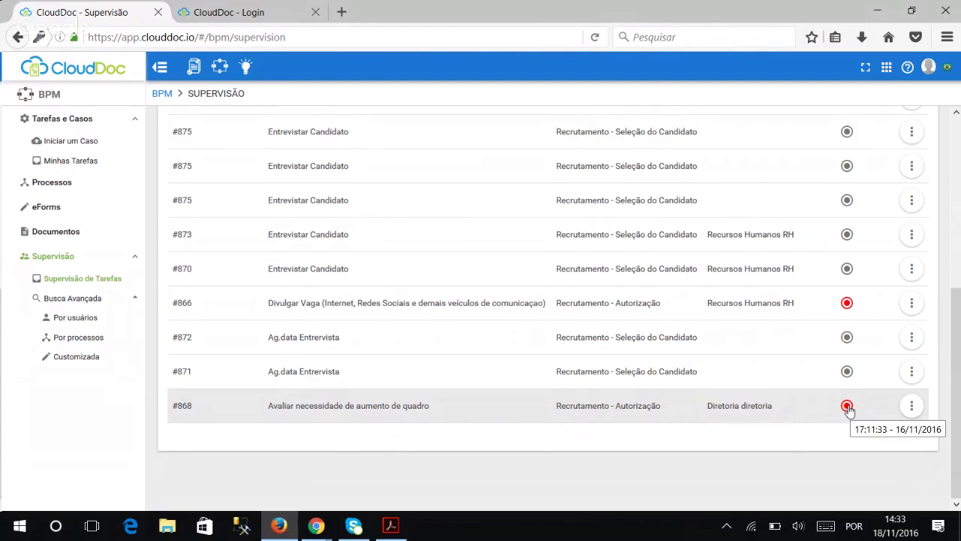
pyautogui.click(910, 406)
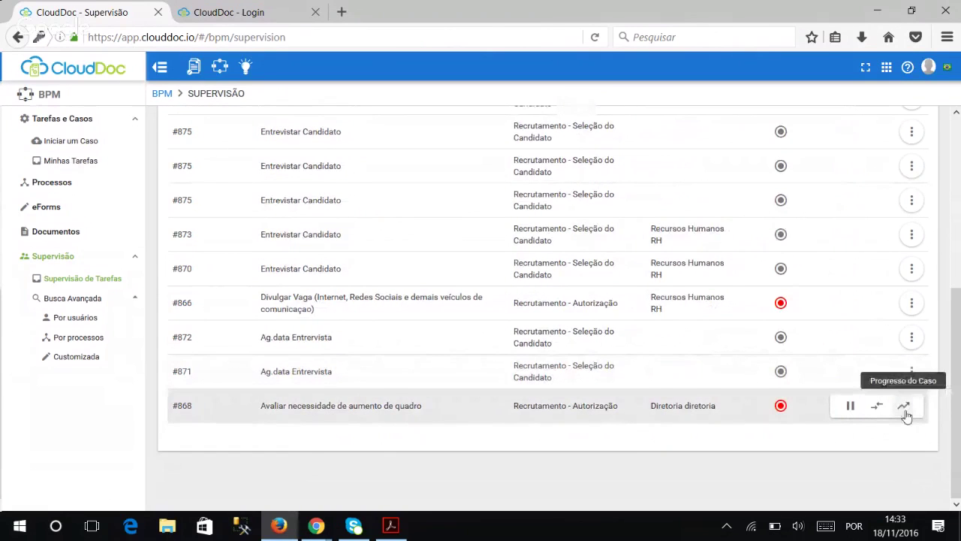
pyautogui.click(904, 407)
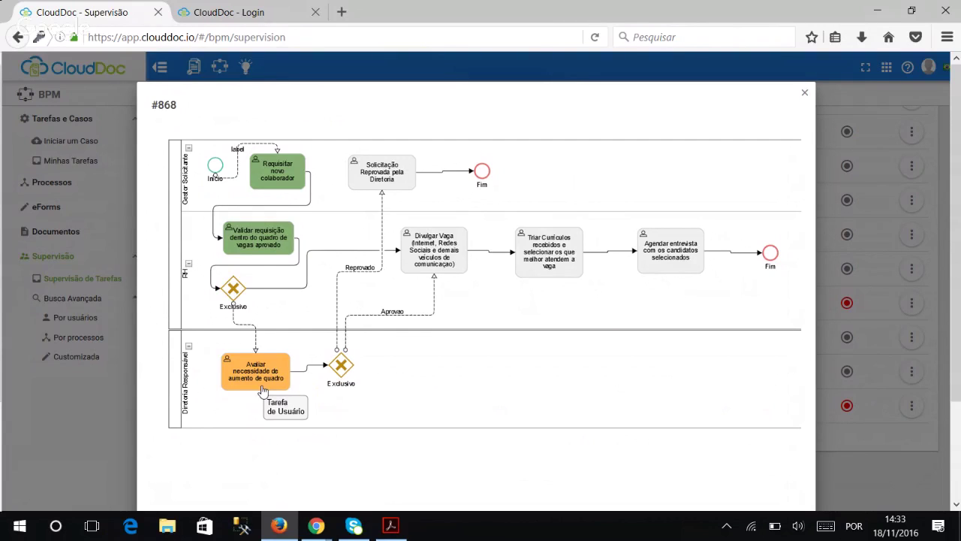
# Step: Close the case progress diagram and view the new date and time fields for pausing task #868 without saving a pause
pyautogui.click(805, 92)
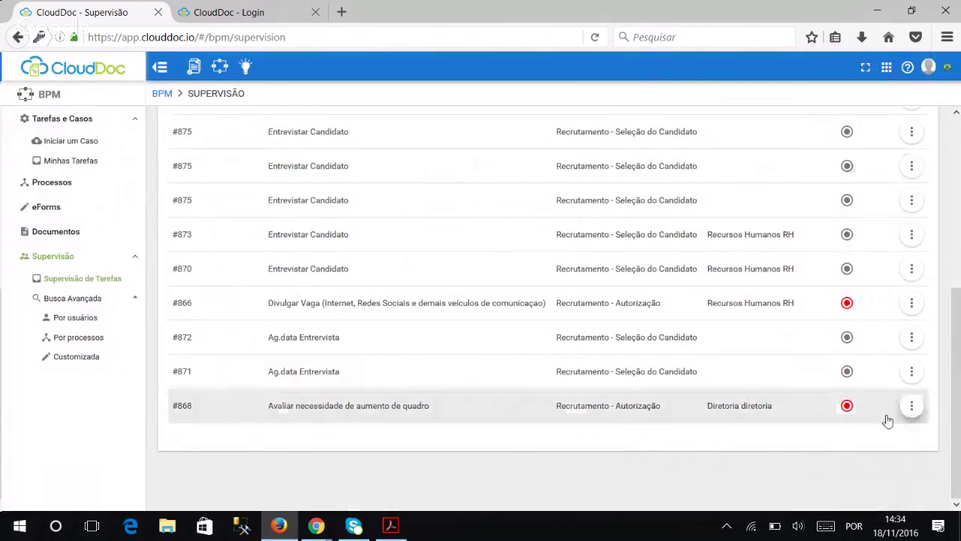
pyautogui.click(908, 405)
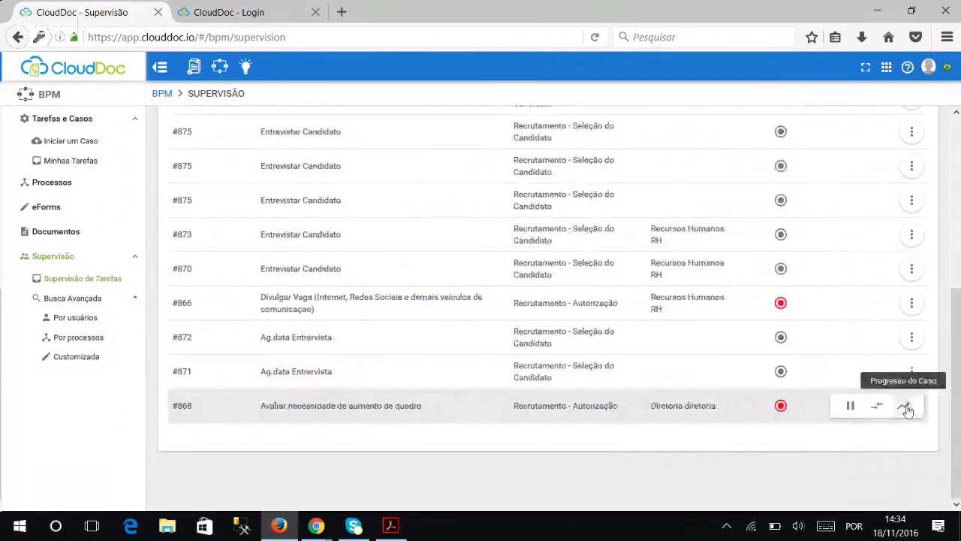
pyautogui.click(846, 409)
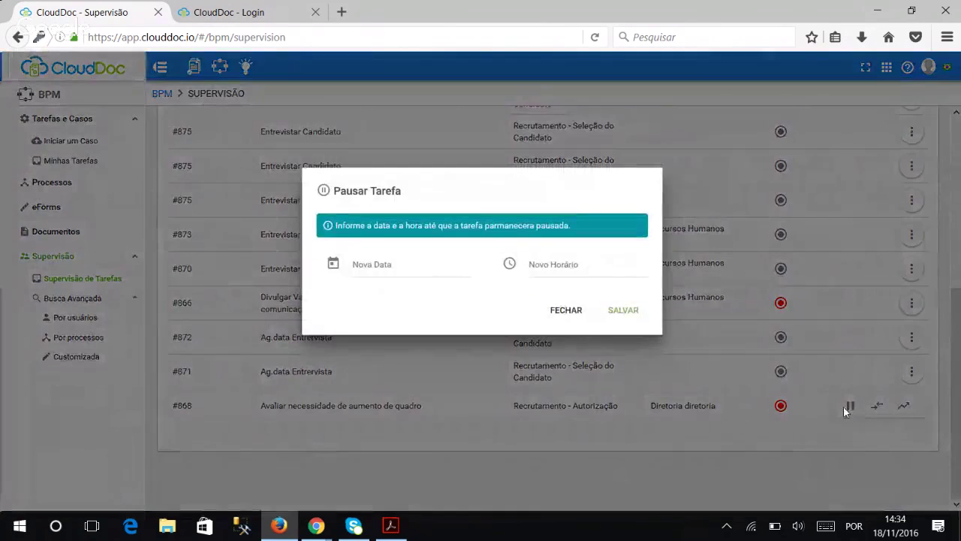
pyautogui.click(429, 264)
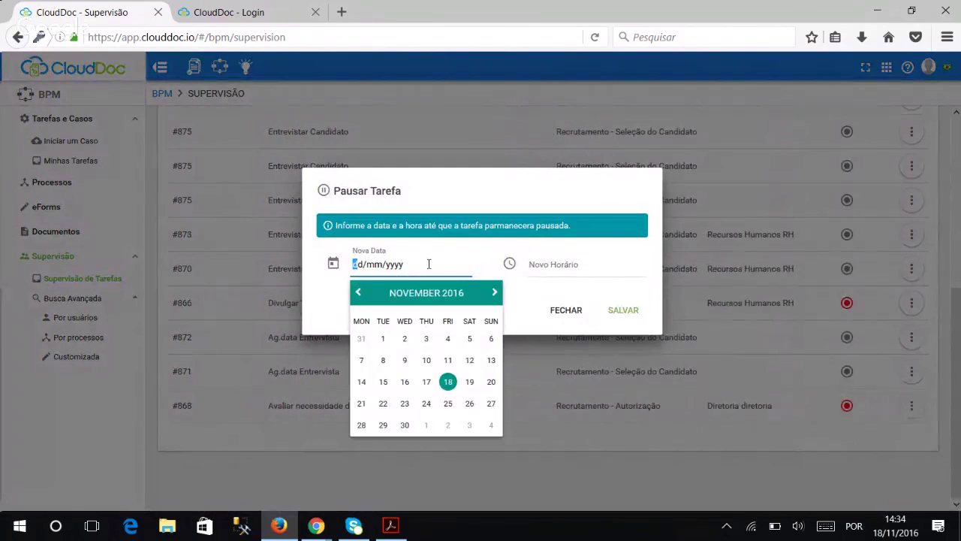
pyautogui.click(615, 263)
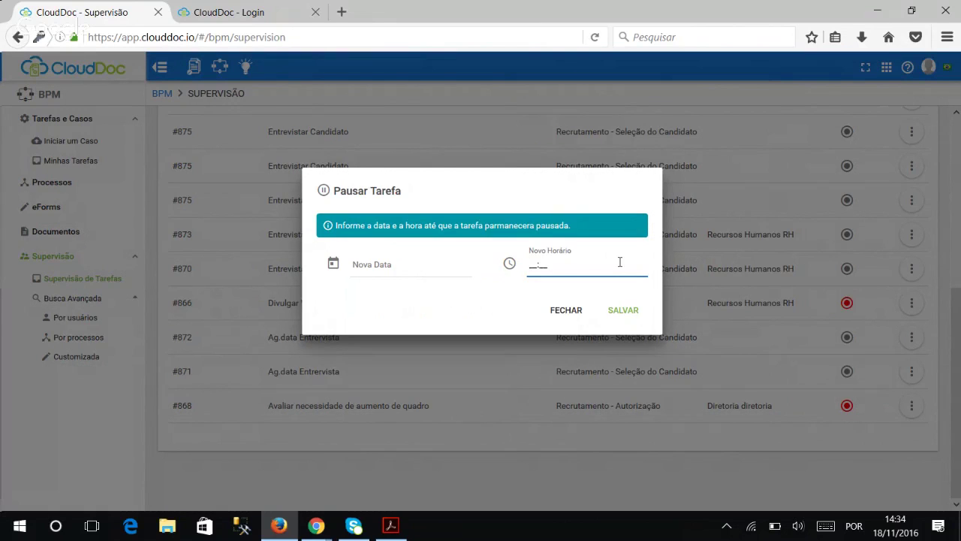
pyautogui.click(562, 310)
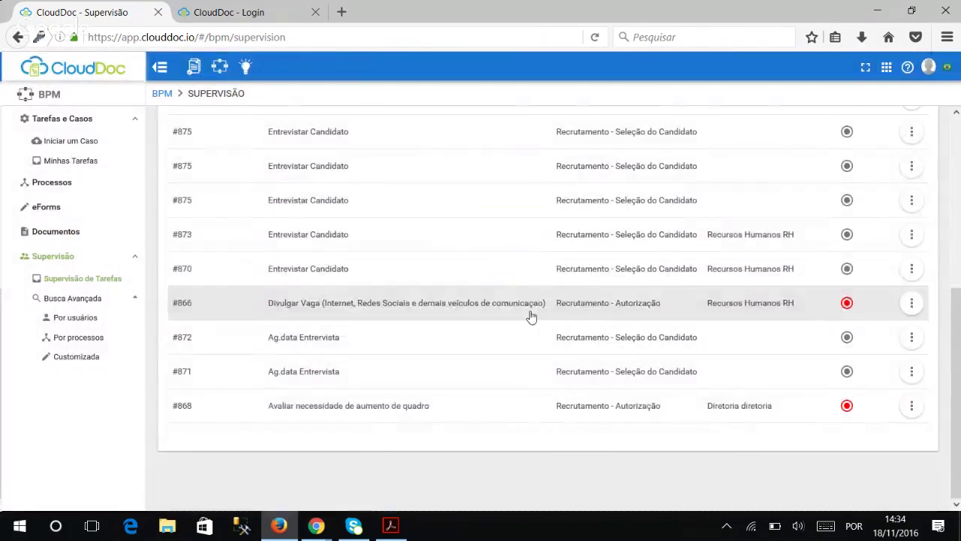
# Step: View the advanced search by users and the customized search under Supervisão
pyautogui.scroll(5, 530, 315)
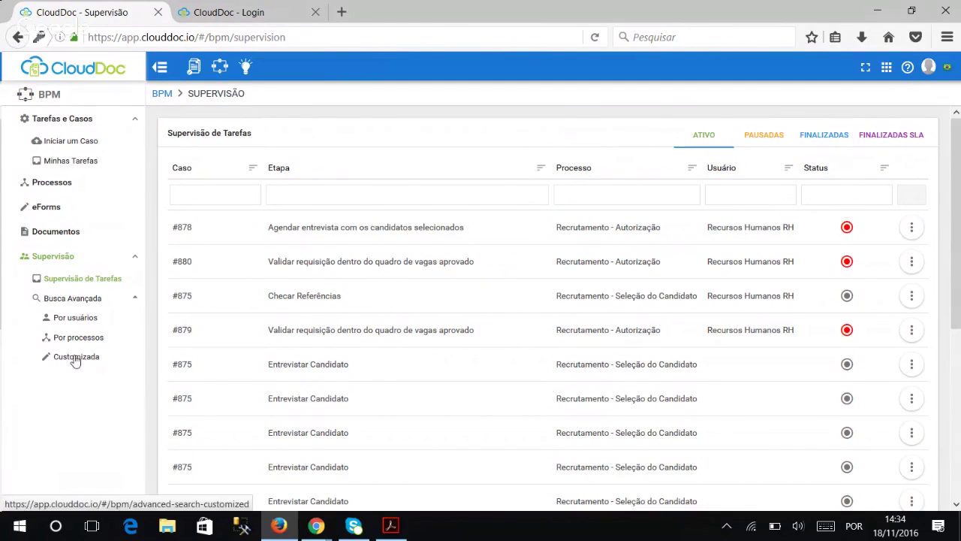
pyautogui.click(77, 321)
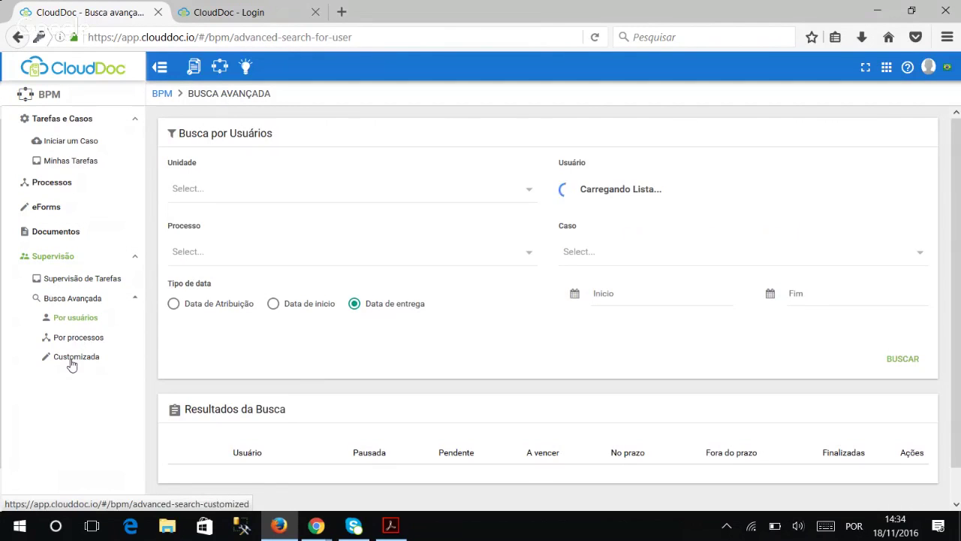
pyautogui.click(72, 363)
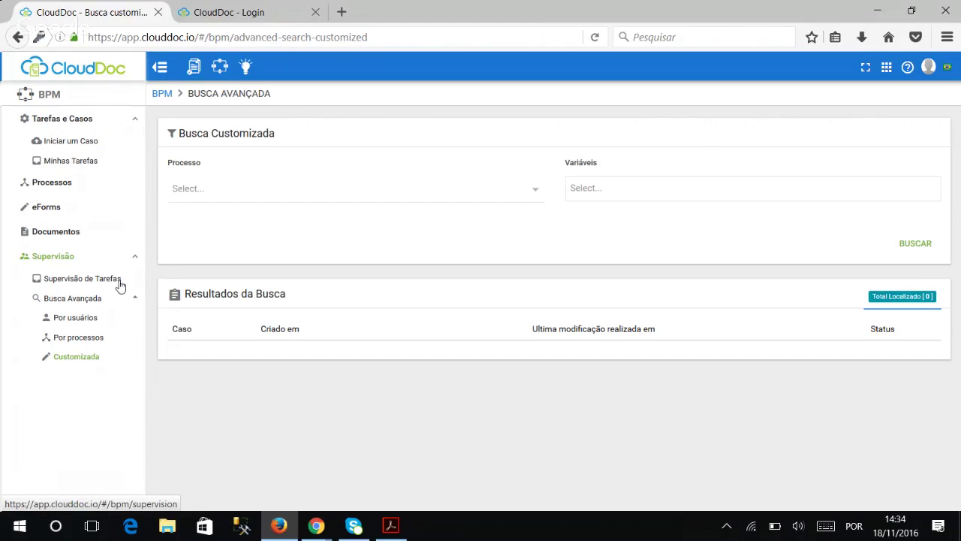
# Step: Open the ECM module in a new browser tab and switch to it
pyautogui.rightClick(192, 75)
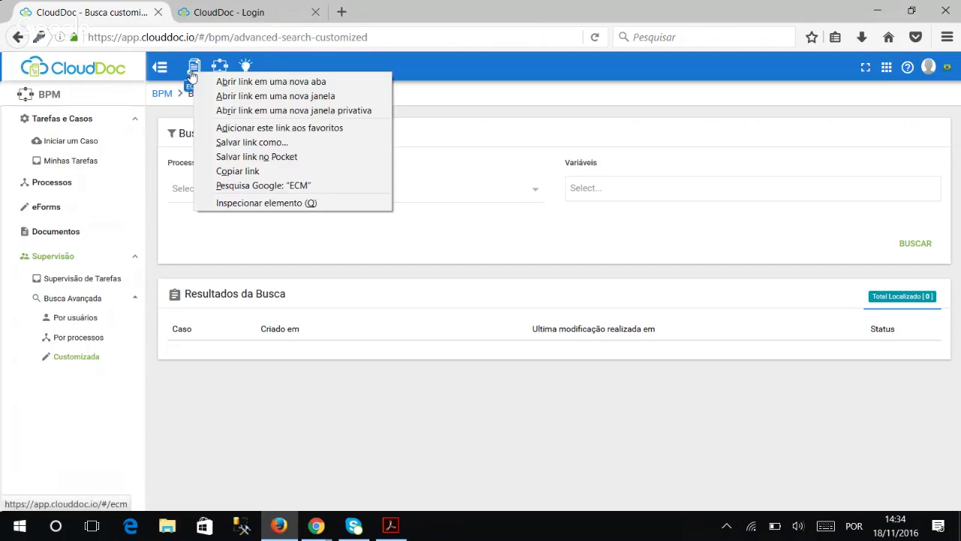
pyautogui.click(221, 81)
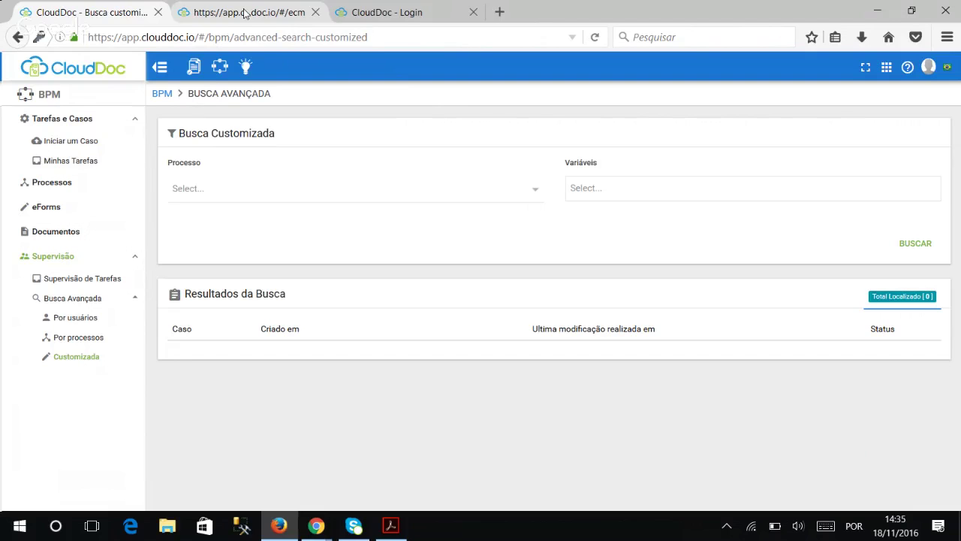
pyautogui.click(242, 12)
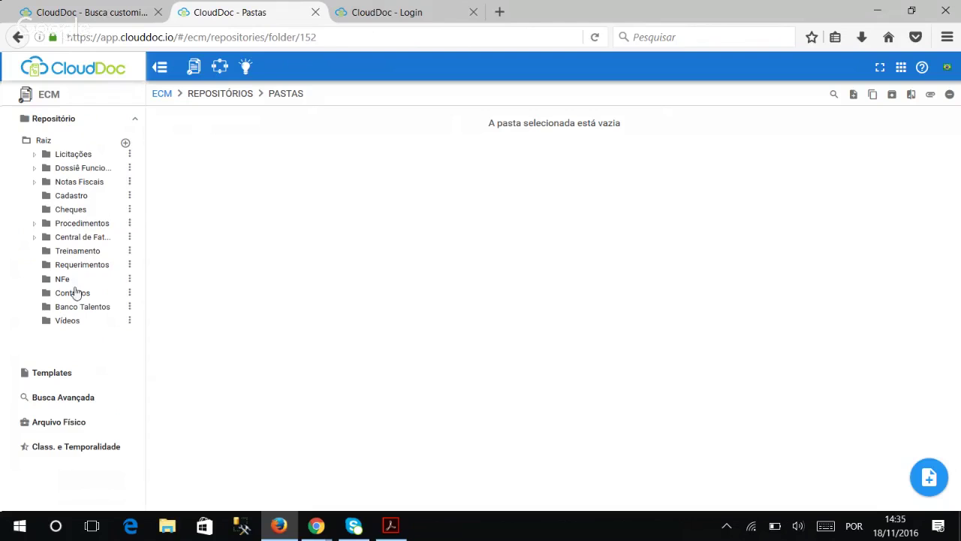
# Step: Expand the Licitações folder and look through its subfolders and the rest of the repository tree
pyautogui.click(34, 155)
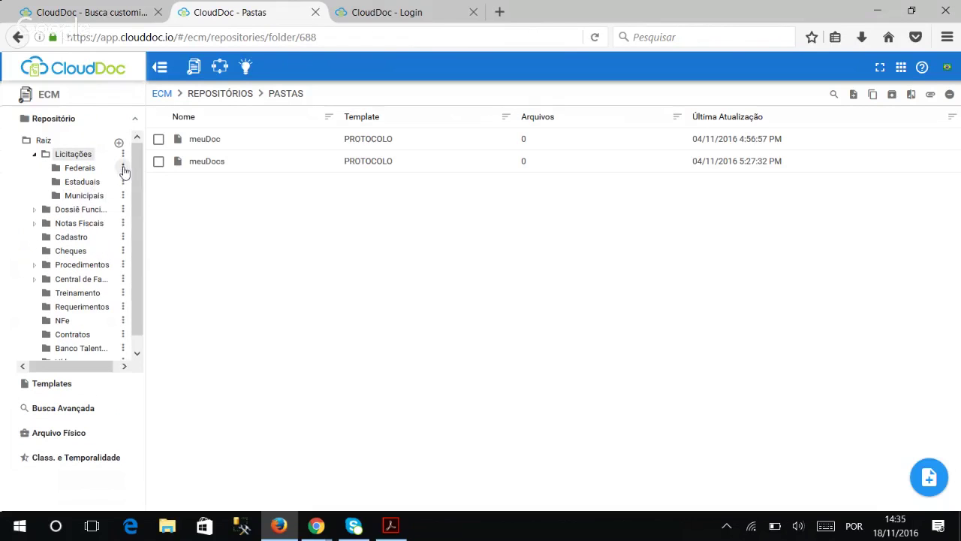
pyautogui.click(123, 168)
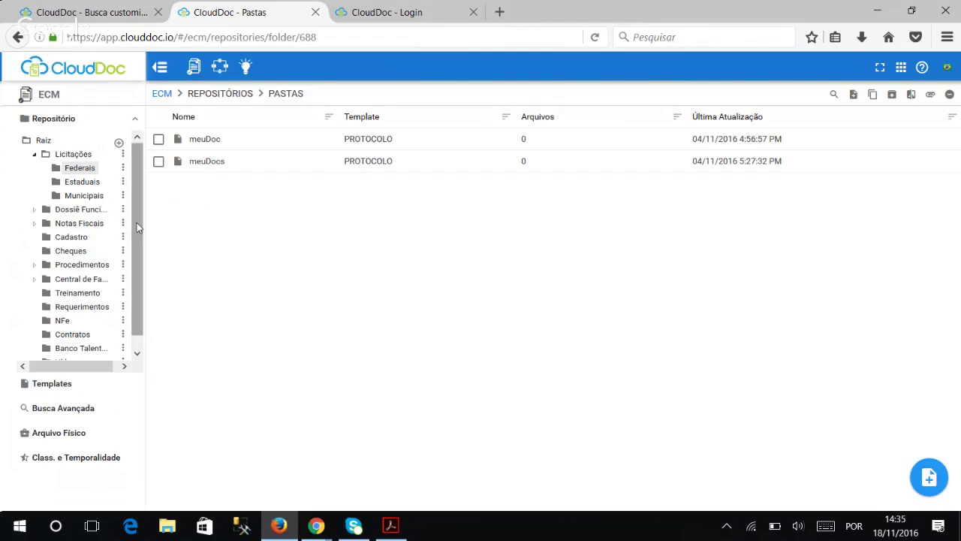
pyautogui.scroll(-1, 134, 248)
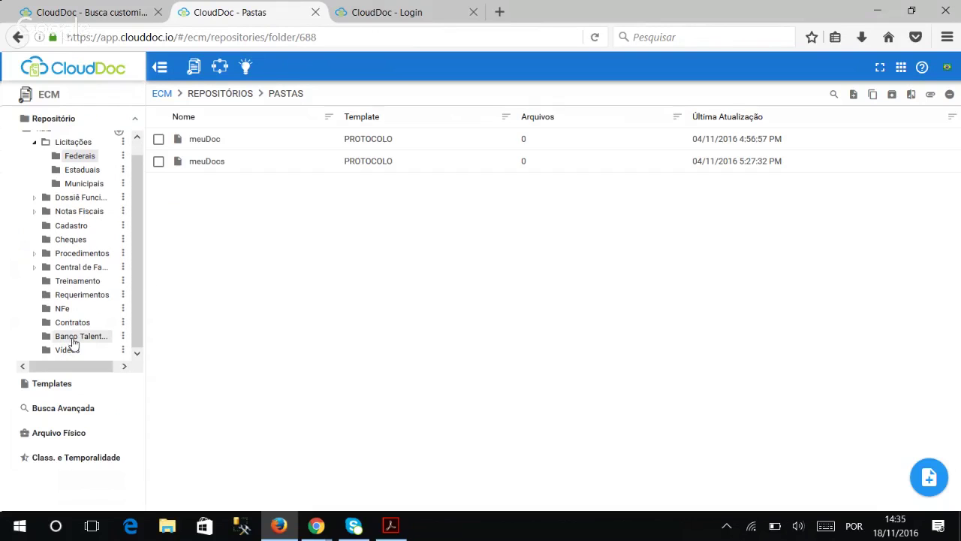
# Step: Create a new document in the Banco Talentos folder titled "Teste" with the Banco de Talentos template
pyautogui.click(74, 338)
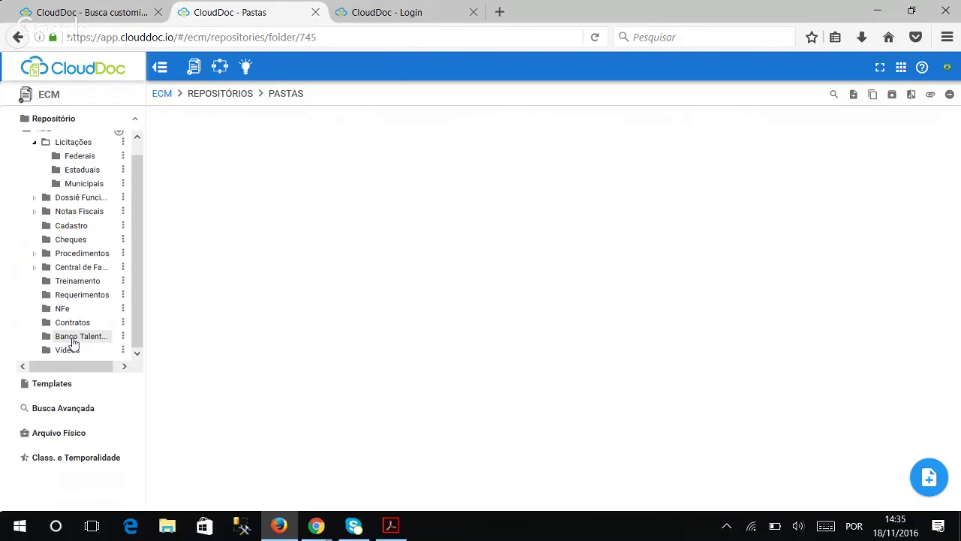
pyautogui.click(854, 95)
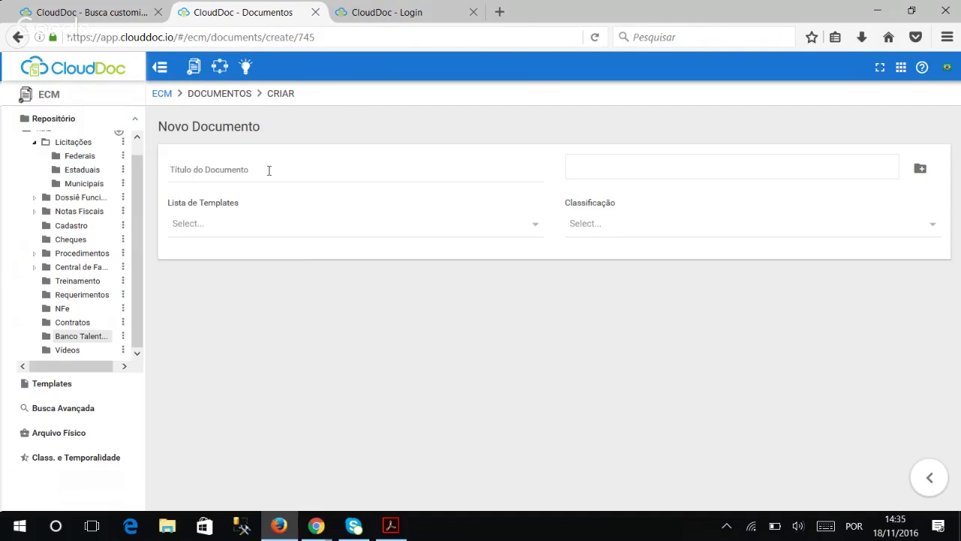
pyautogui.click(268, 171)
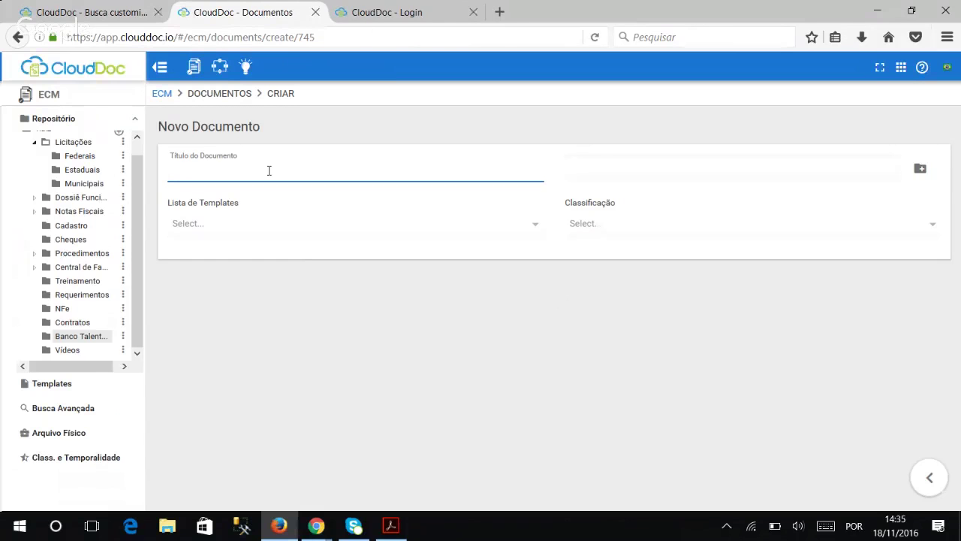
pyautogui.write('Teste')
pyautogui.click(214, 224)
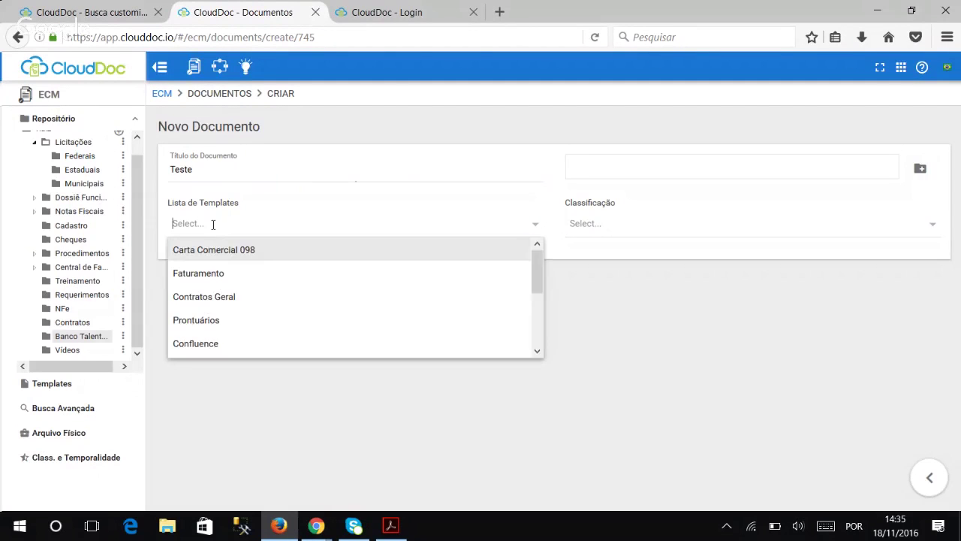
pyautogui.scroll(-2, 285, 296)
pyautogui.scroll(-1, 284, 296)
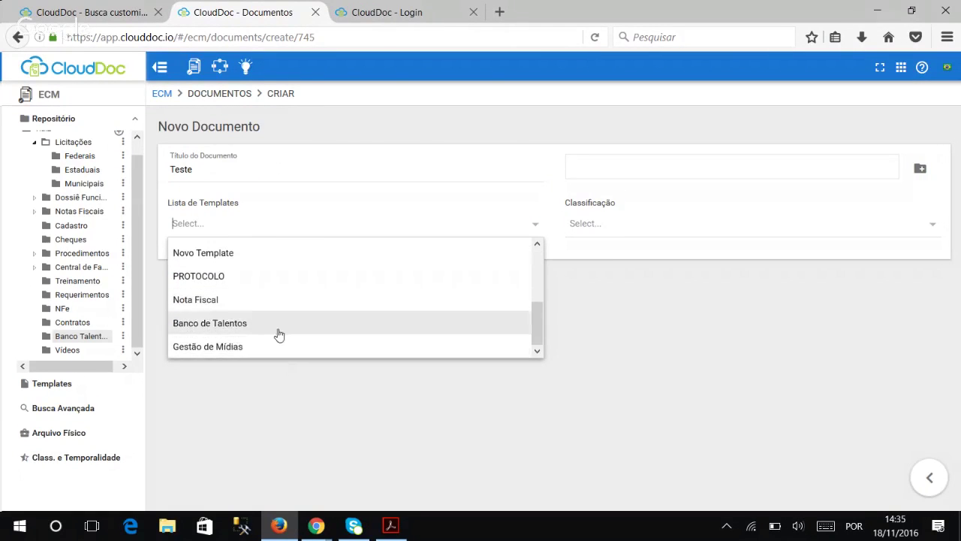
pyautogui.click(210, 323)
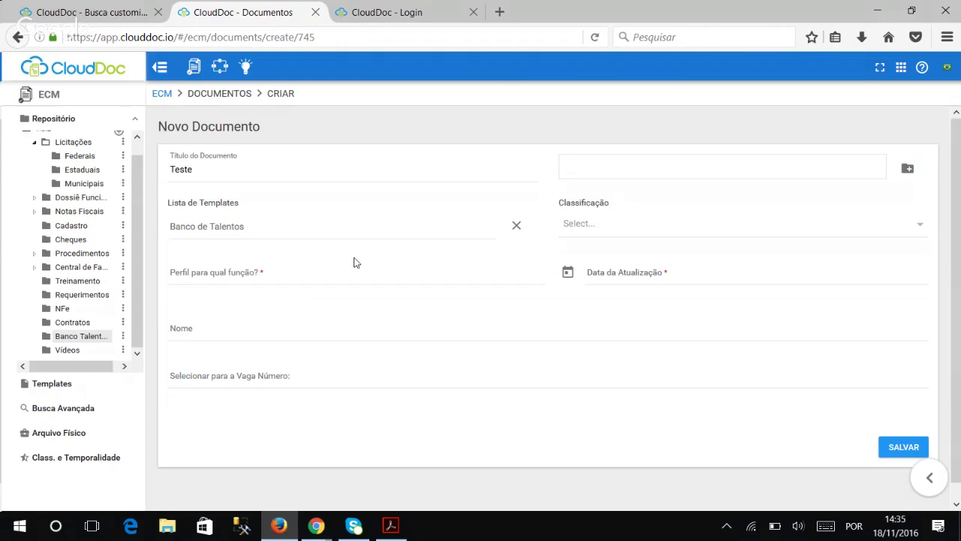
# Step: Fill in the function profile as "Analista", the person's name and the update date 18-11-2016, and save the document
pyautogui.click(228, 268)
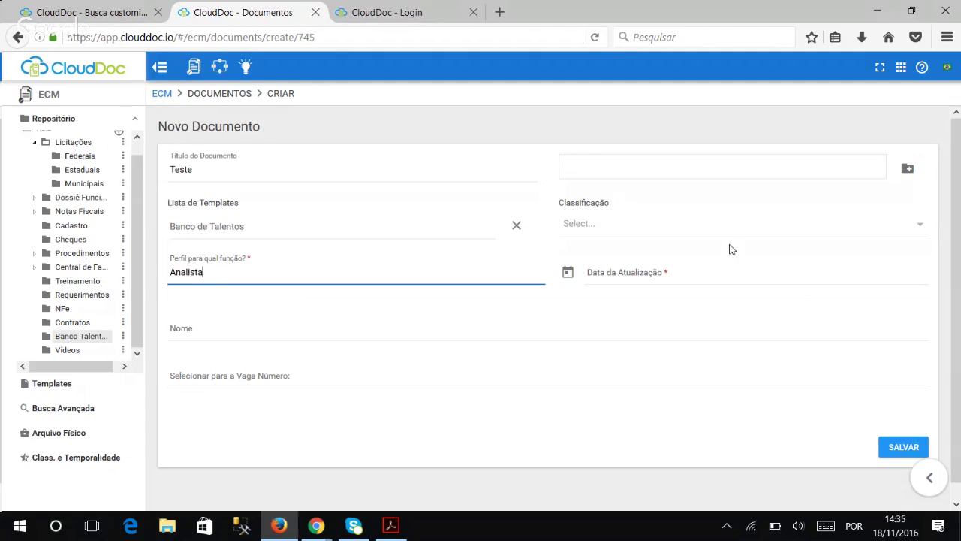
pyautogui.click(226, 327)
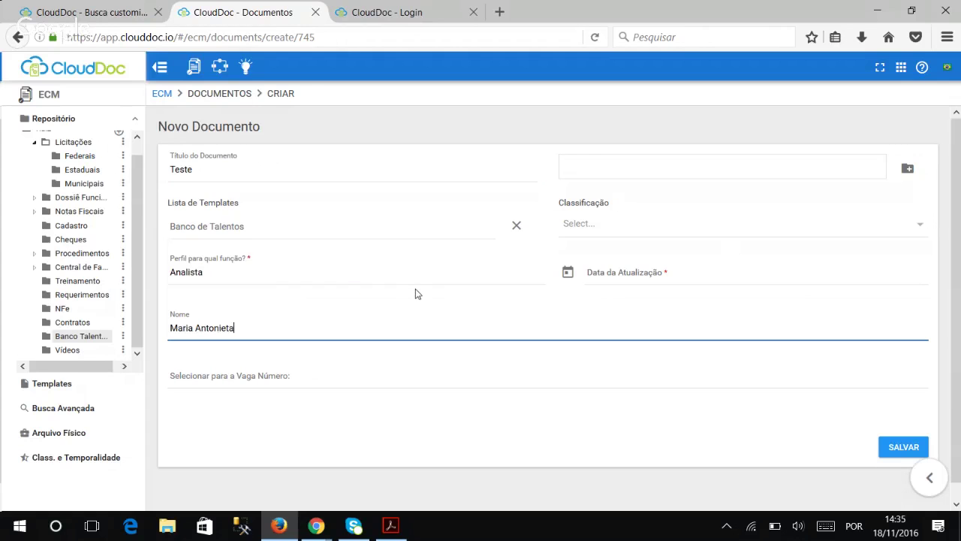
pyautogui.click(736, 265)
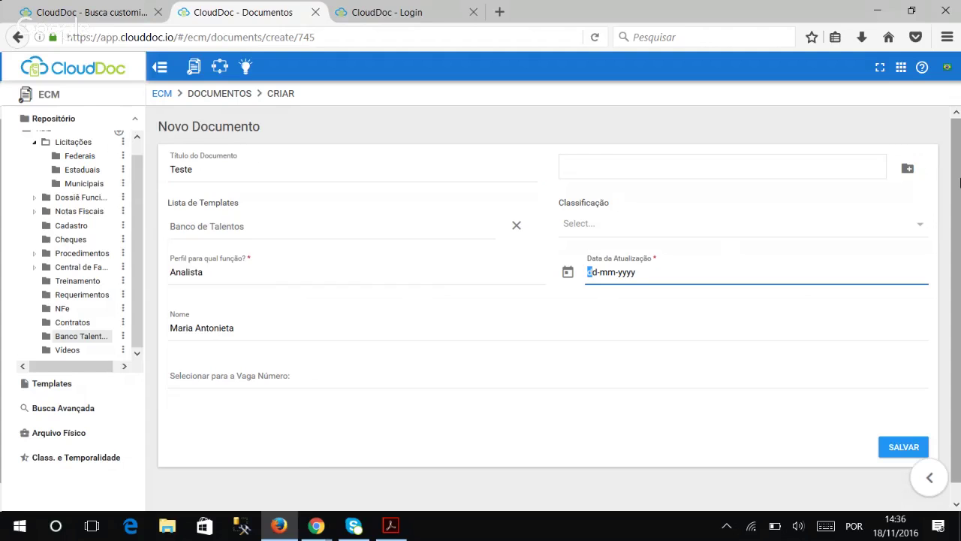
pyautogui.write('18-11-2016')
pyautogui.click(906, 448)
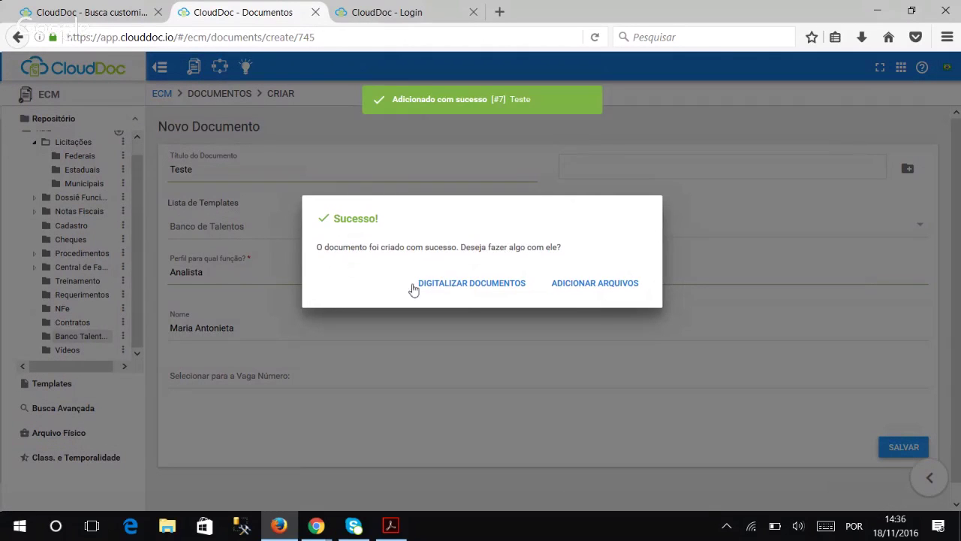
# Step: Upload the files CARTEIRA TRABALHO-RG-CPF-PIS and habilita_o0001 from the Documentos Teste folder to the new document
pyautogui.click(594, 285)
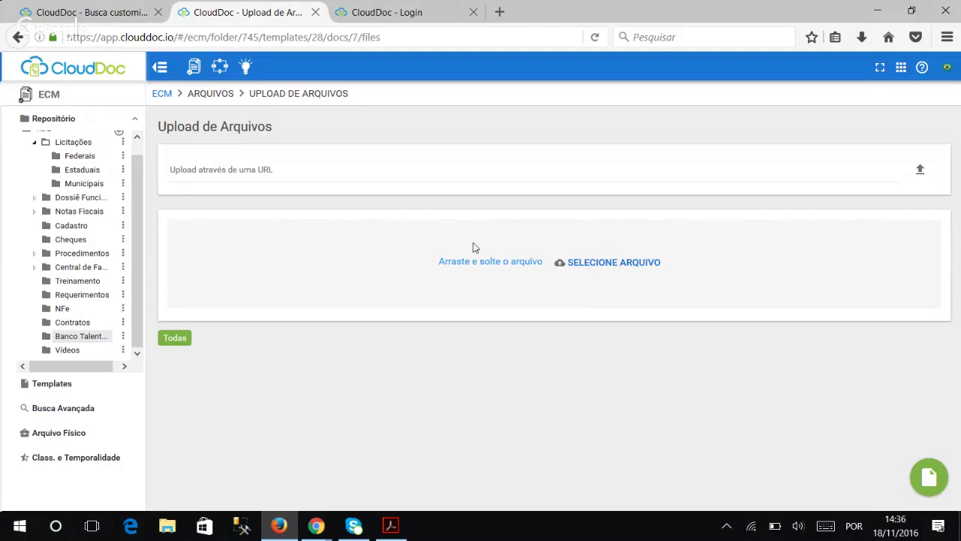
pyautogui.click(597, 266)
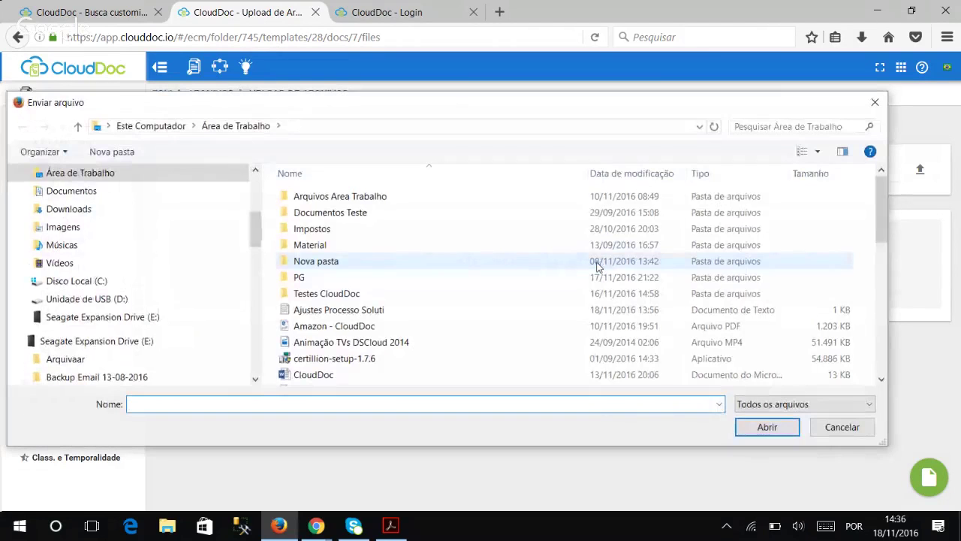
pyautogui.doubleClick(379, 215)
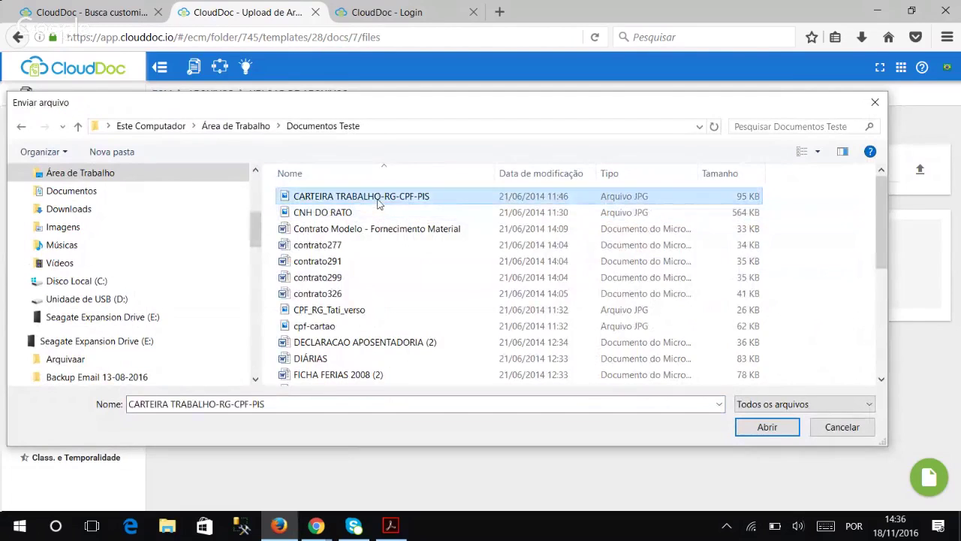
pyautogui.doubleClick(380, 200)
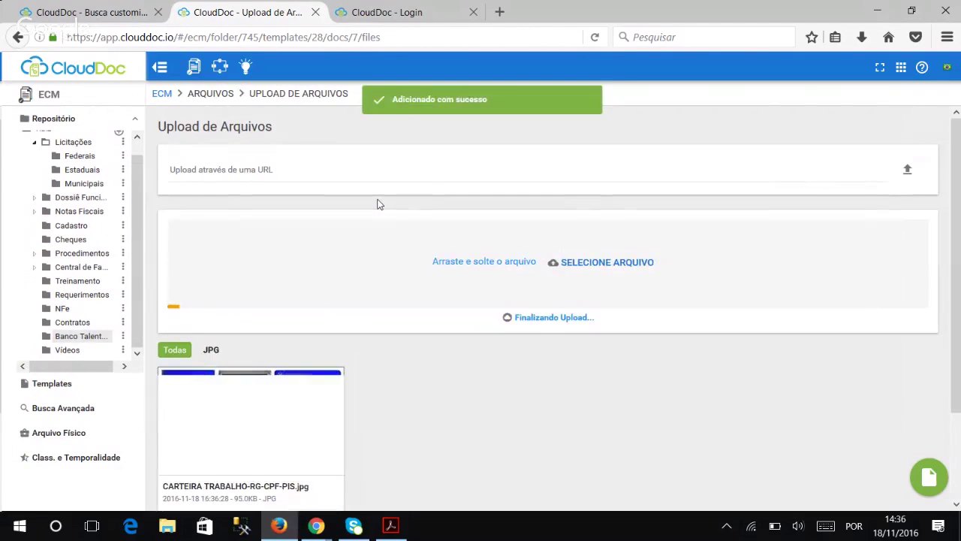
pyautogui.click(594, 262)
pyautogui.scroll(-2, 451, 268)
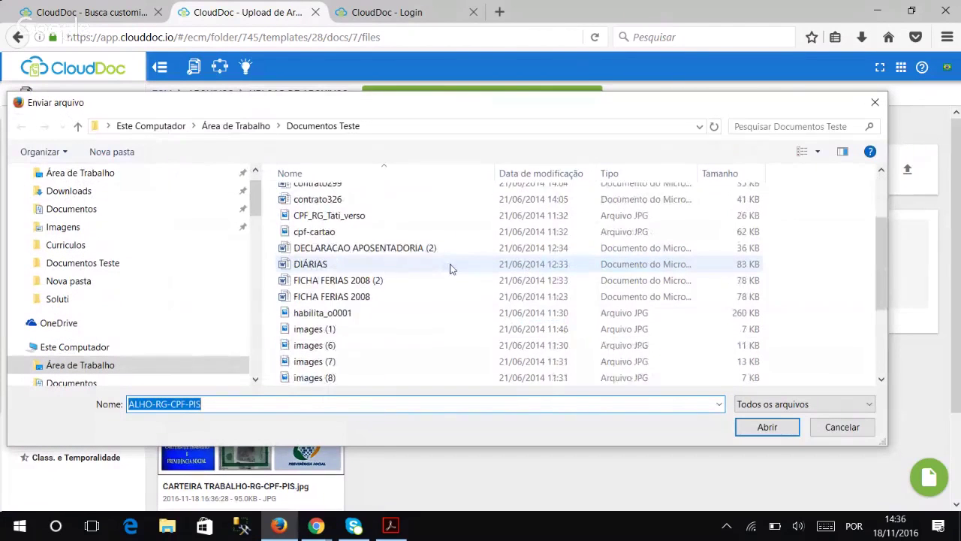
pyautogui.doubleClick(397, 315)
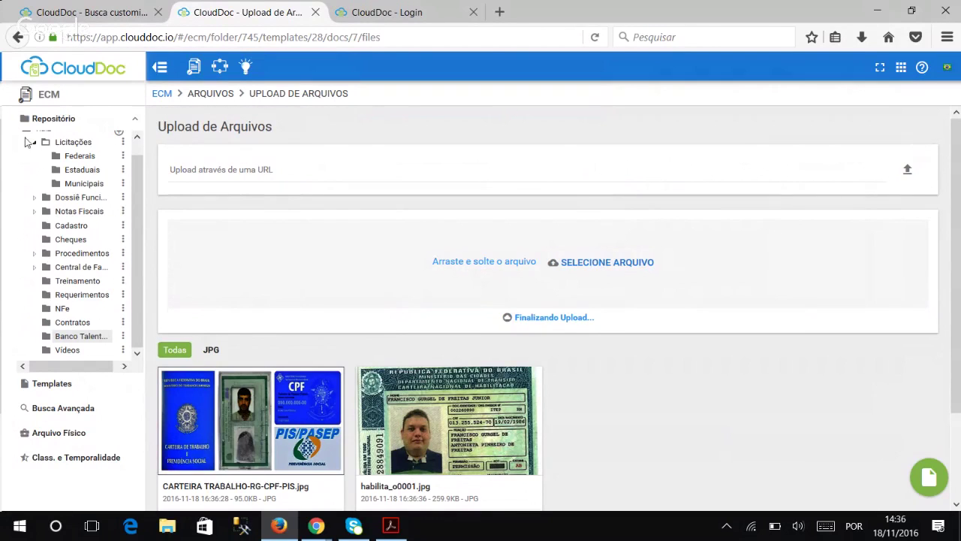
# Step: Open the uploaded habilita_o0001.jpg in the file viewer and look through the whole image
pyautogui.scroll(-2, 507, 339)
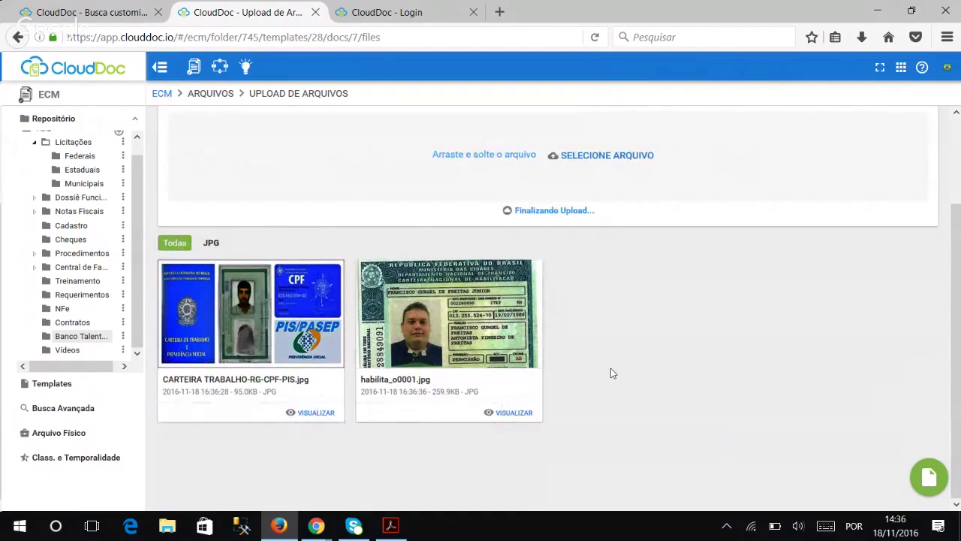
pyautogui.click(529, 417)
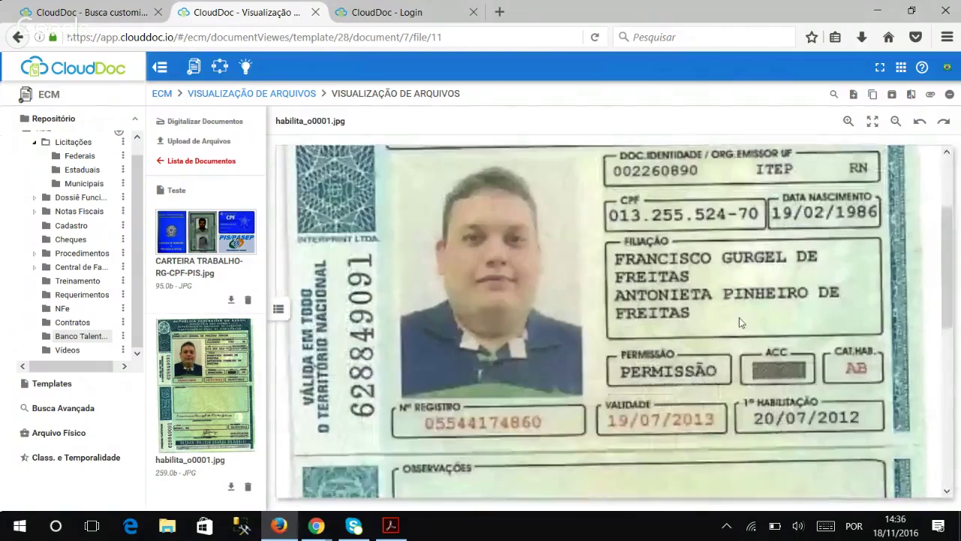
pyautogui.scroll(-8, 740, 322)
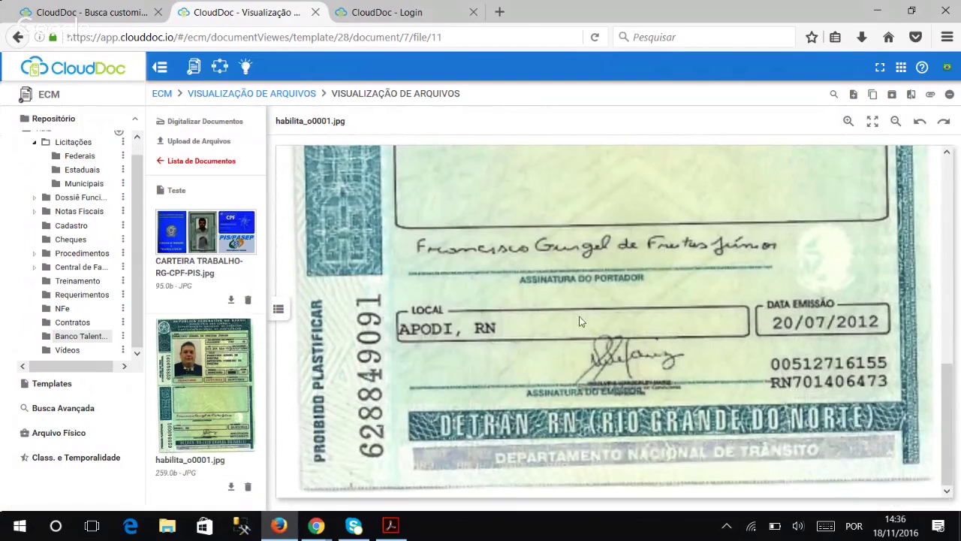
pyautogui.scroll(6, 579, 322)
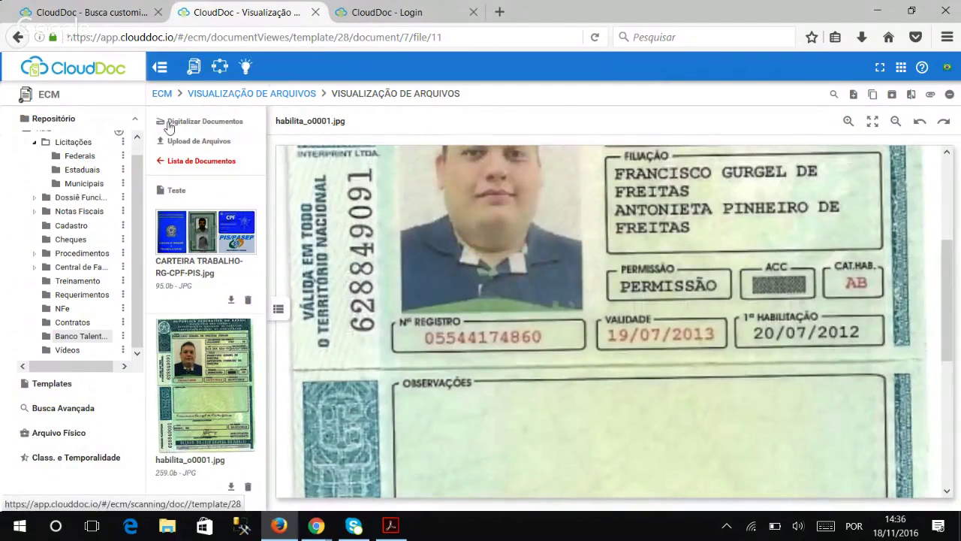
# Step: Open the document scanning page to view its scanner options
pyautogui.click(169, 126)
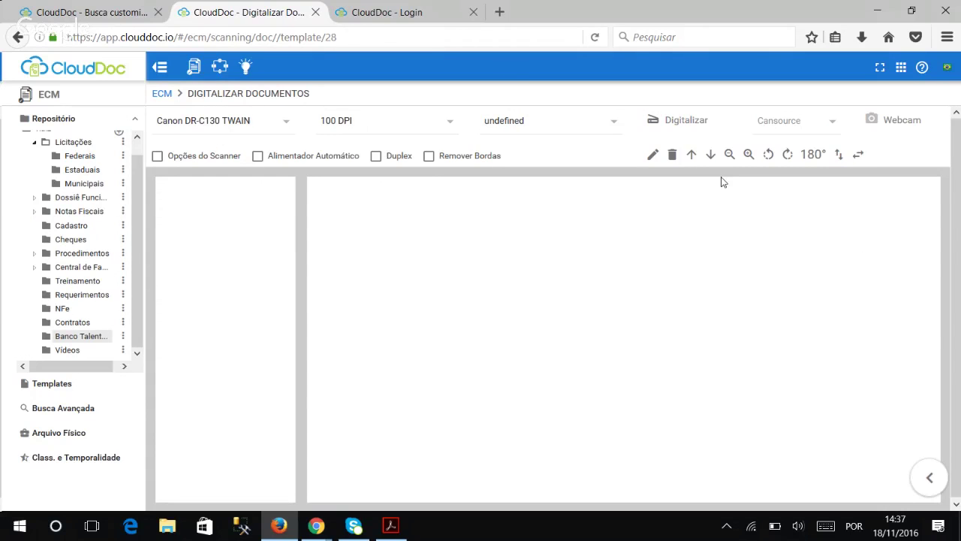
# Step: Select the Teste document in the Banco Talentos folder and list its attached files
pyautogui.click(71, 339)
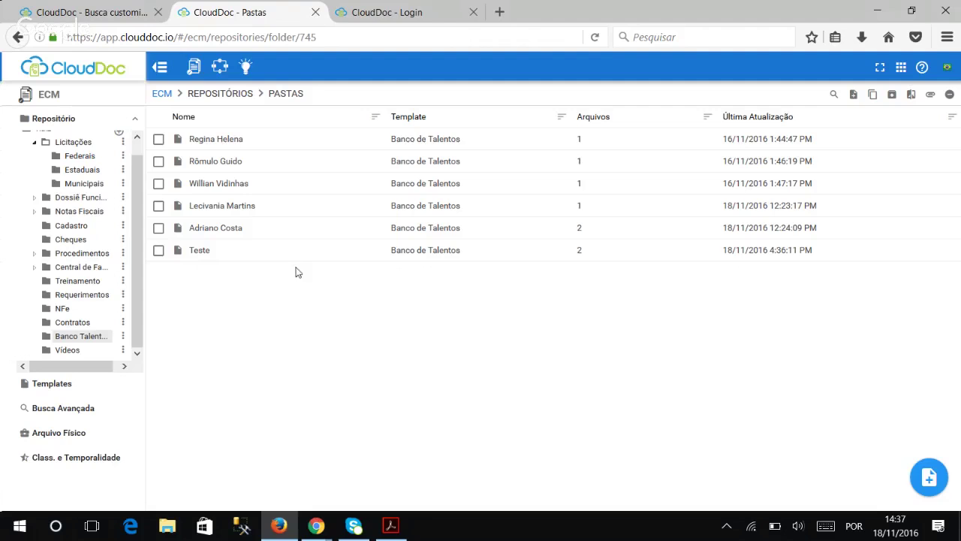
pyautogui.click(159, 250)
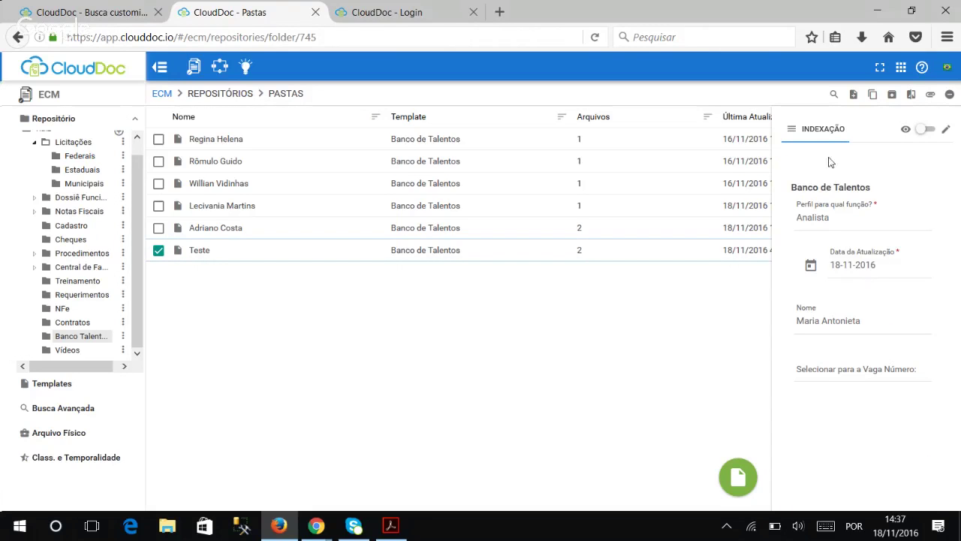
pyautogui.click(792, 129)
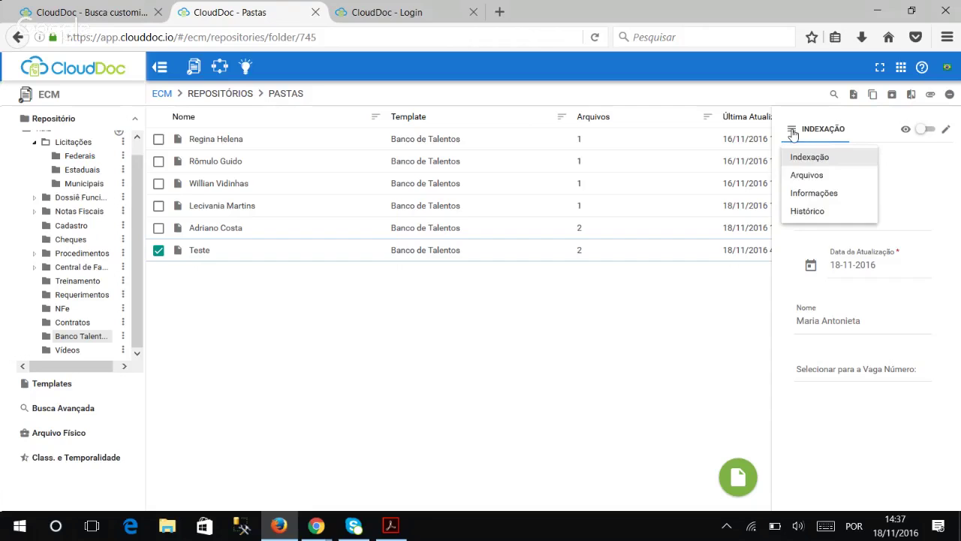
pyautogui.click(796, 175)
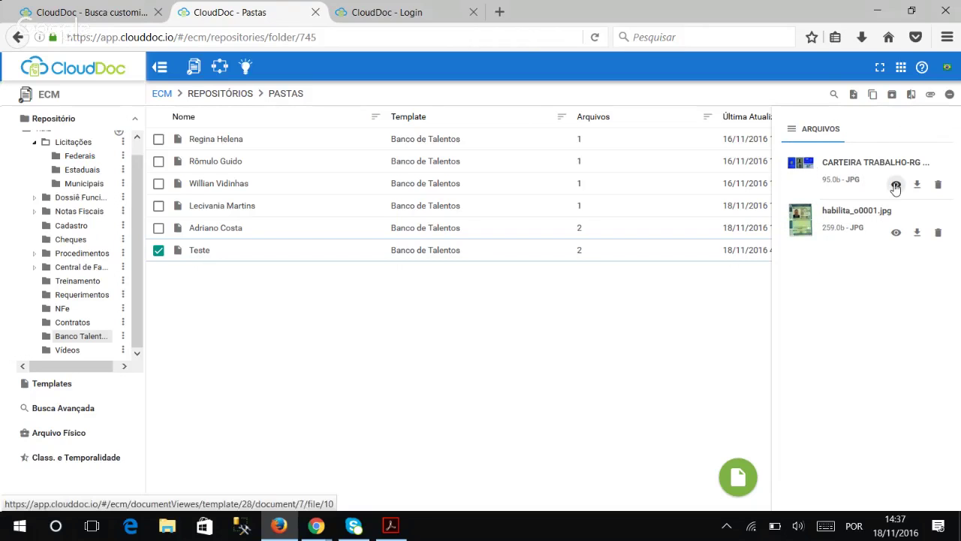
# Step: Show the history of the Teste document and look through all its entries
pyautogui.click(790, 131)
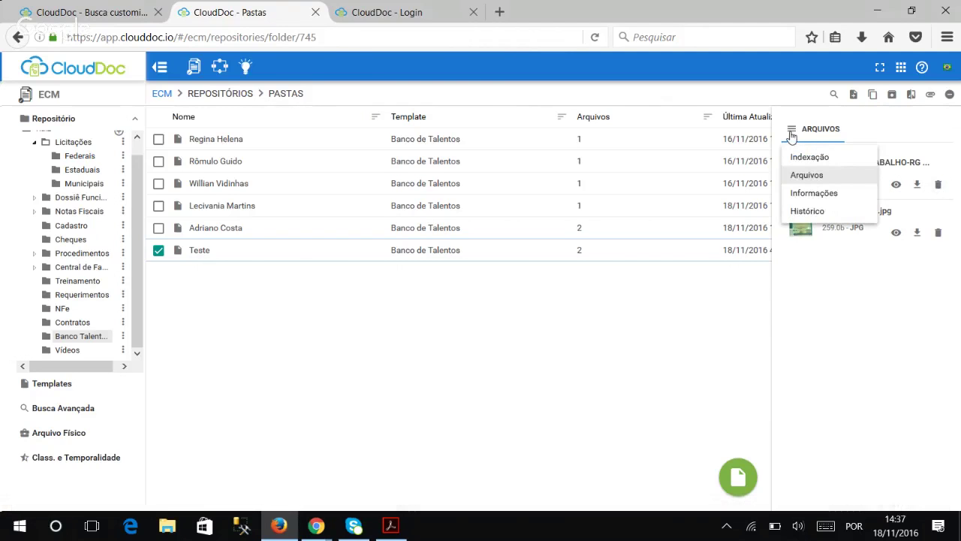
pyautogui.click(810, 213)
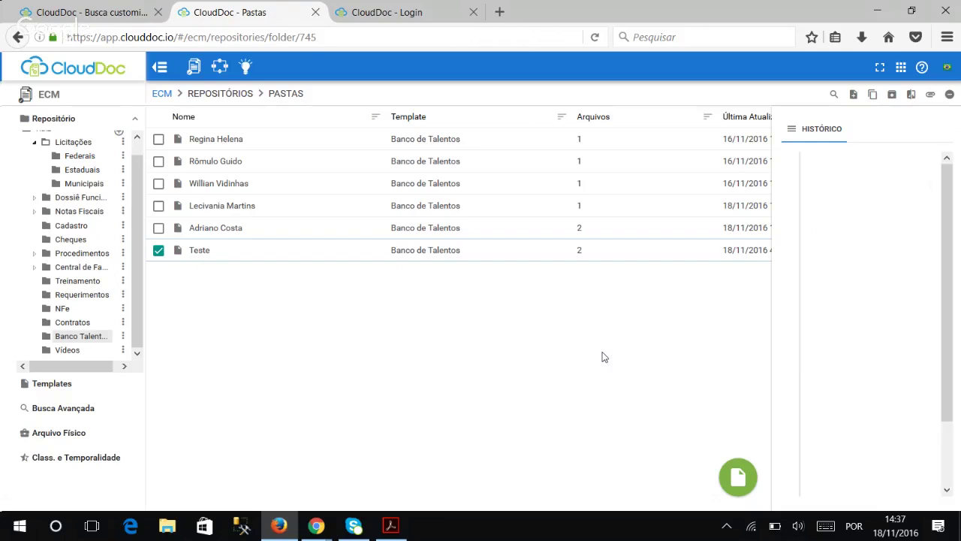
pyautogui.scroll(-1, 897, 239)
pyautogui.scroll(-1, 893, 247)
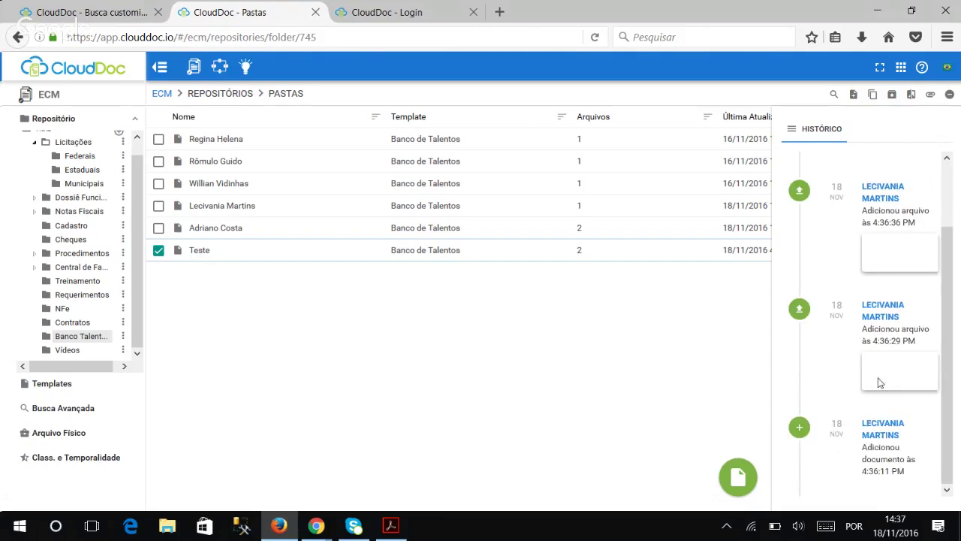
pyautogui.scroll(2, 879, 381)
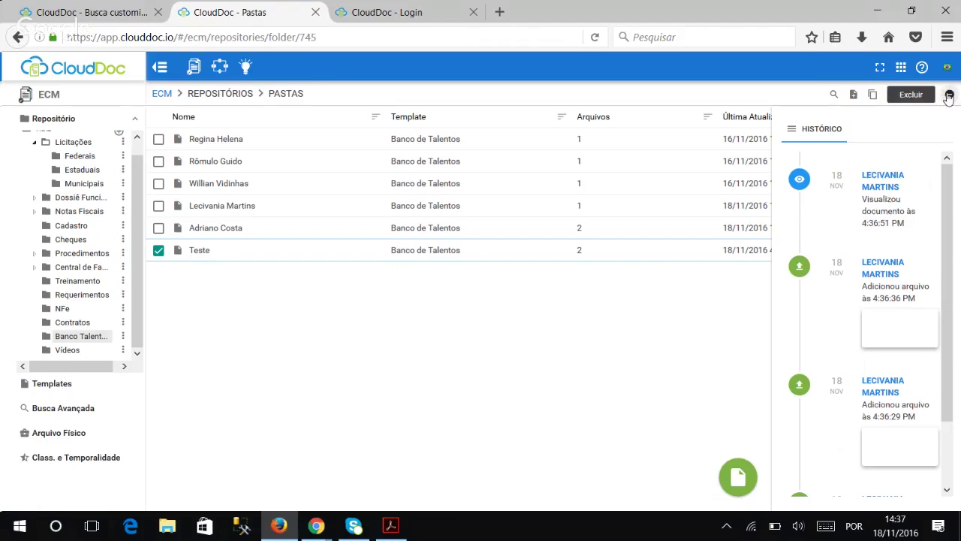
# Step: Open the list of document templates and look through it to the end
pyautogui.click(59, 387)
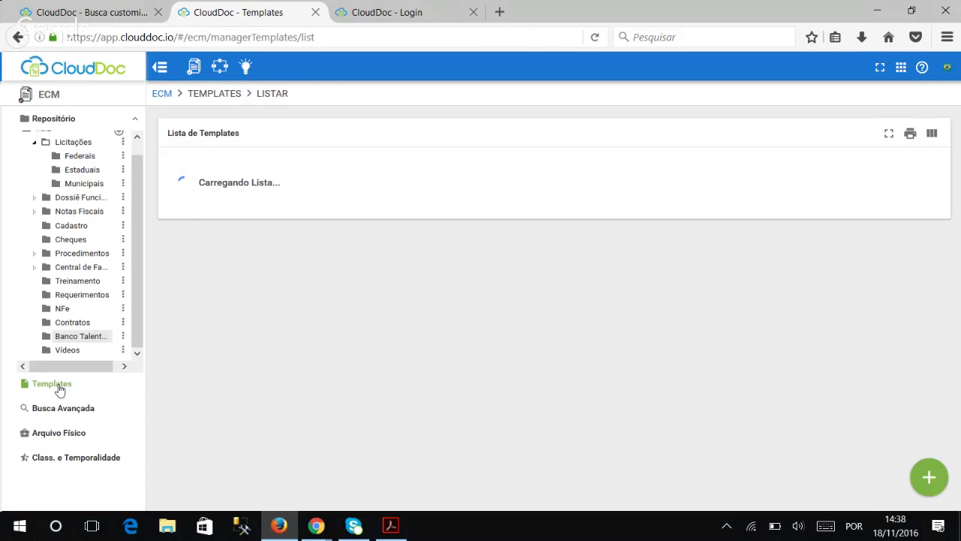
pyautogui.scroll(-3, 713, 293)
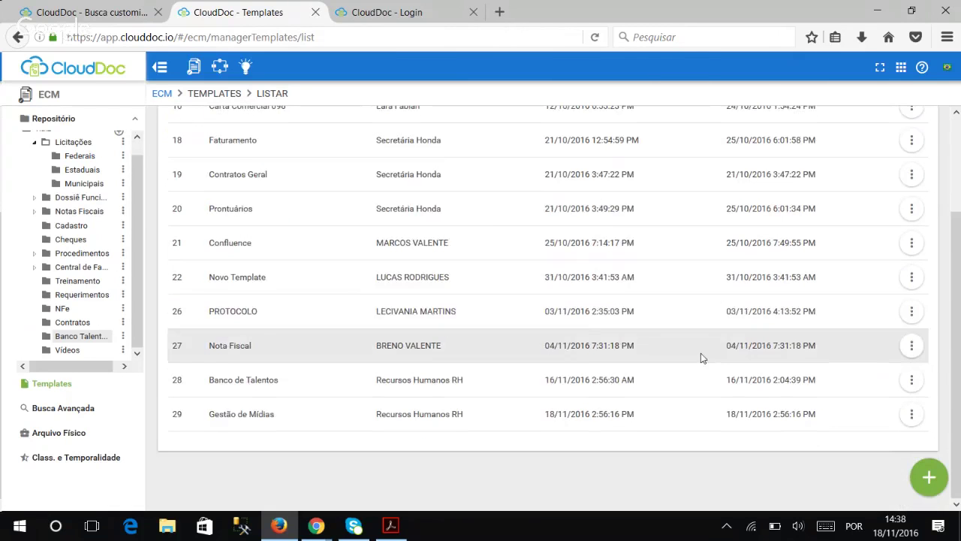
# Step: Set up an advanced search on the Banco de Talentos template, filtering the field "Perfil para qual função?" with the condition Contenha
pyautogui.click(40, 416)
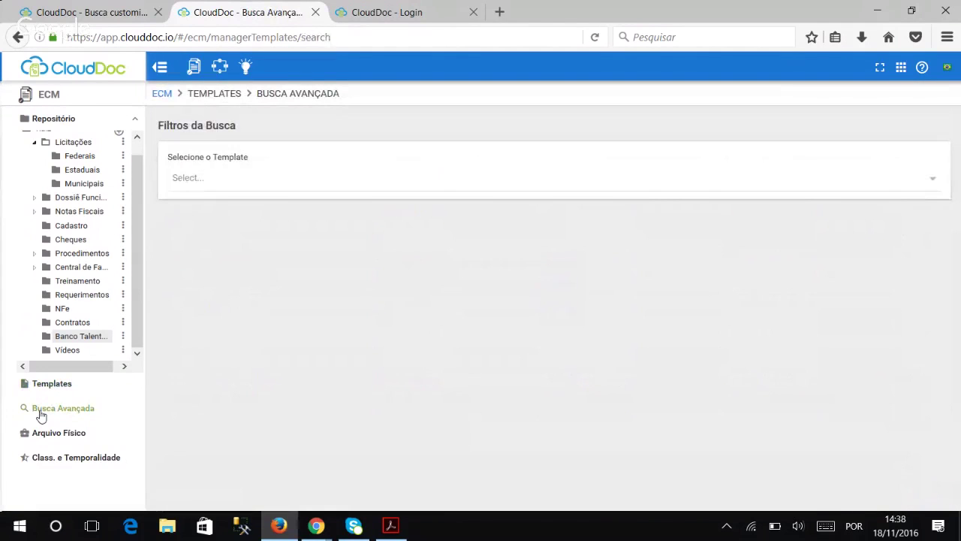
pyautogui.click(236, 180)
pyautogui.scroll(-3, 243, 226)
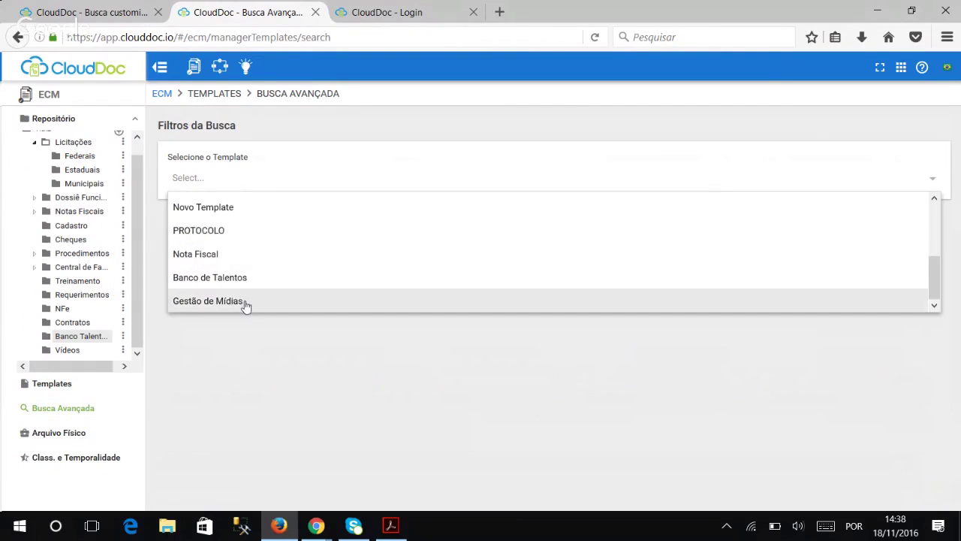
pyautogui.click(247, 278)
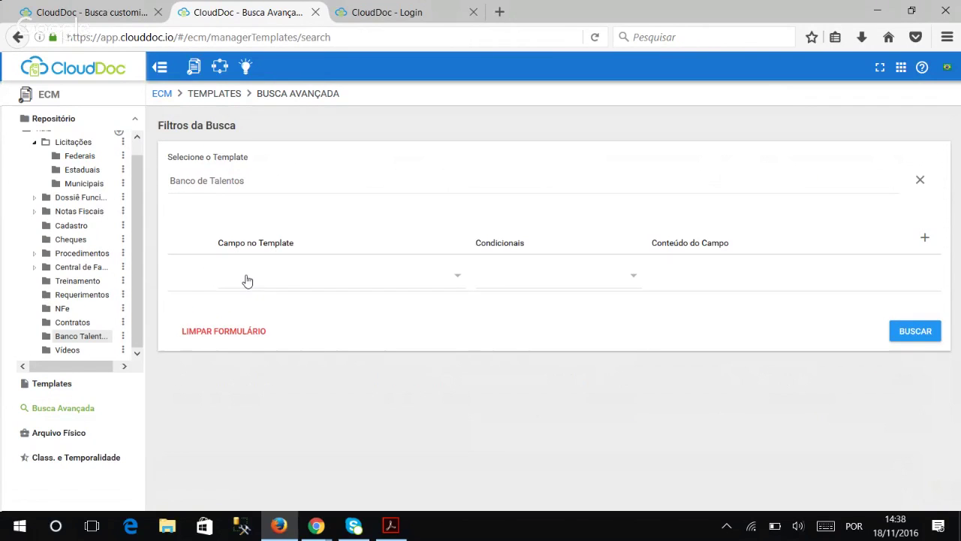
pyautogui.click(247, 276)
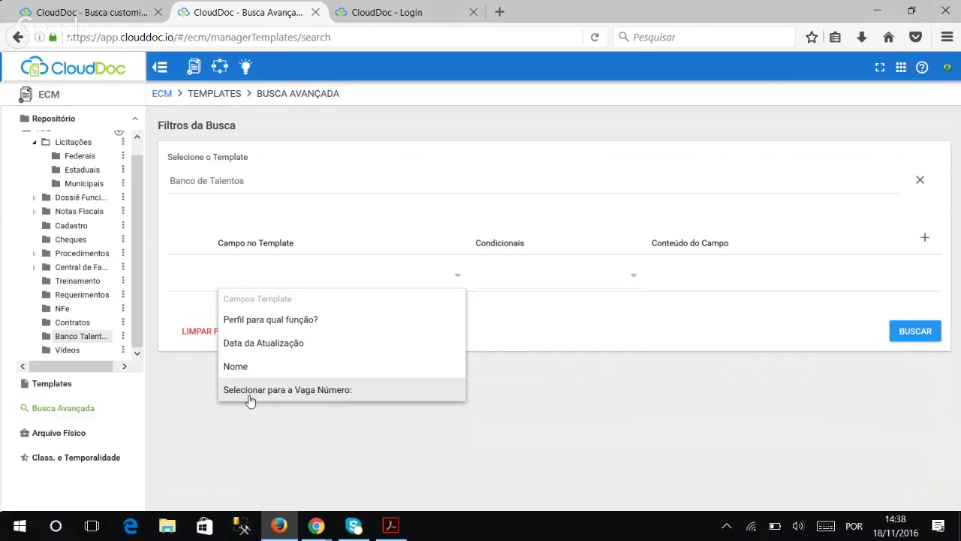
pyautogui.click(252, 320)
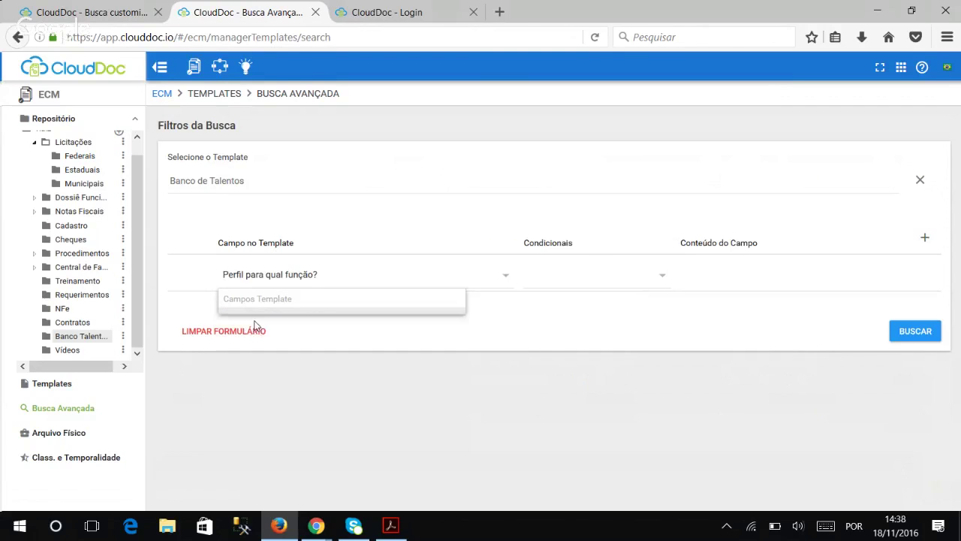
pyautogui.click(600, 270)
pyautogui.click(571, 300)
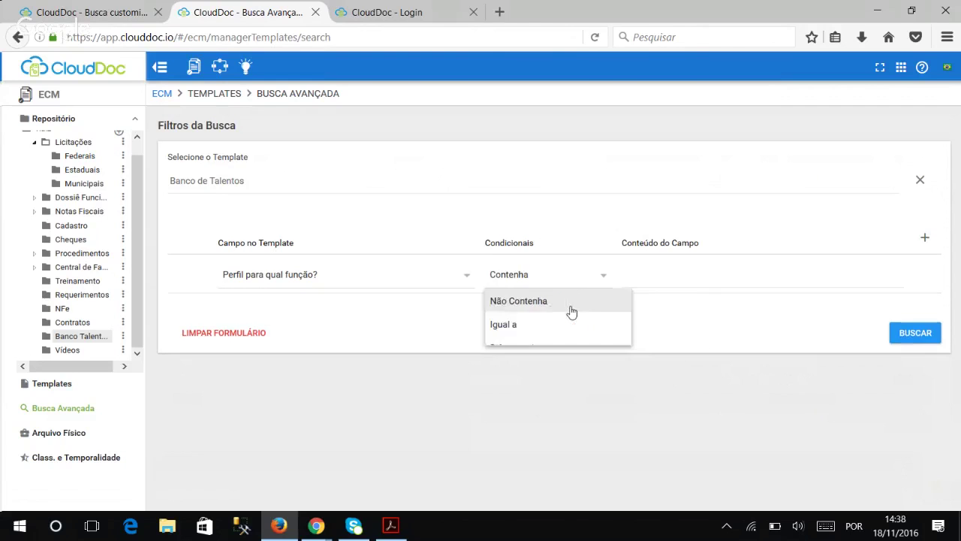
# Step: Set the filter content to "analista", run the search and show the form data of the first document found
pyautogui.click(715, 280)
pyautogui.write('aanl')
pyautogui.press('BackSpace')
pyautogui.press('BackSpace')
pyautogui.press('BackSpace')
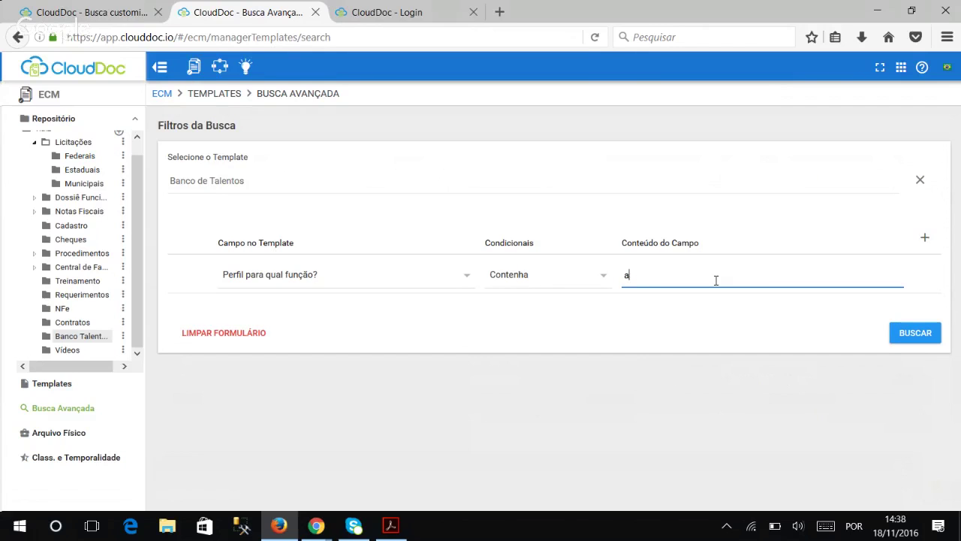
pyautogui.write('nalista')
pyautogui.click(930, 333)
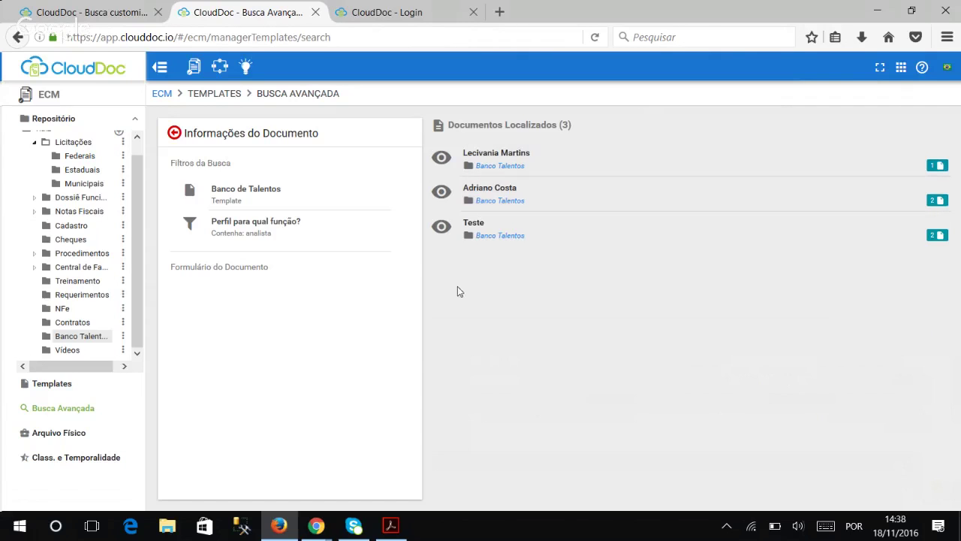
pyautogui.click(494, 161)
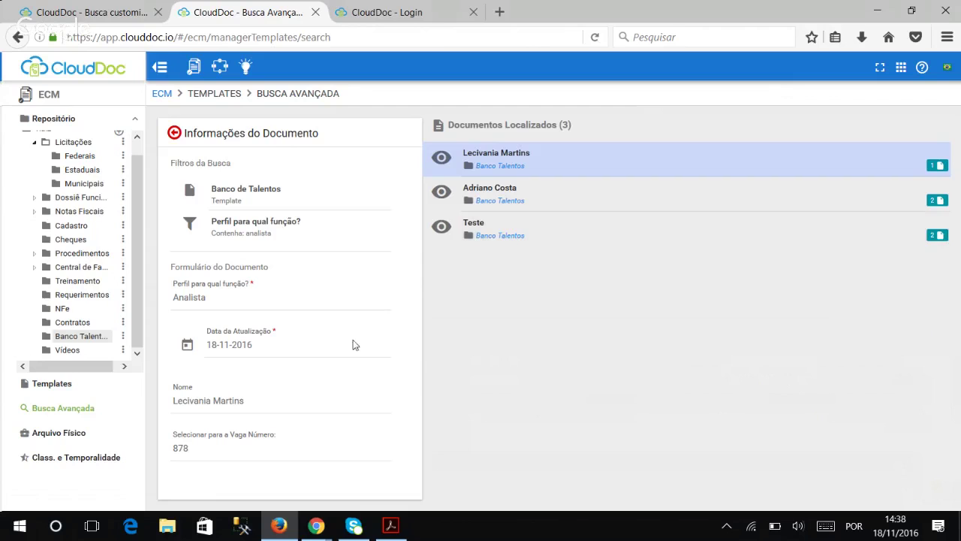
# Step: In the physical archive, list the volumes of Prateleira01 in rack RH-001 and of ADM-001-PRT001 in rack ADM-001
pyautogui.click(59, 434)
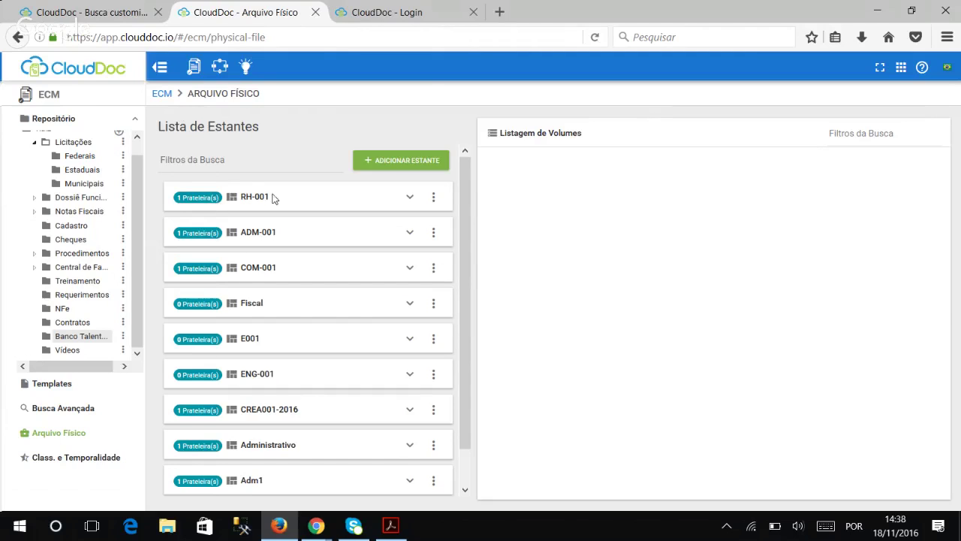
pyautogui.click(409, 198)
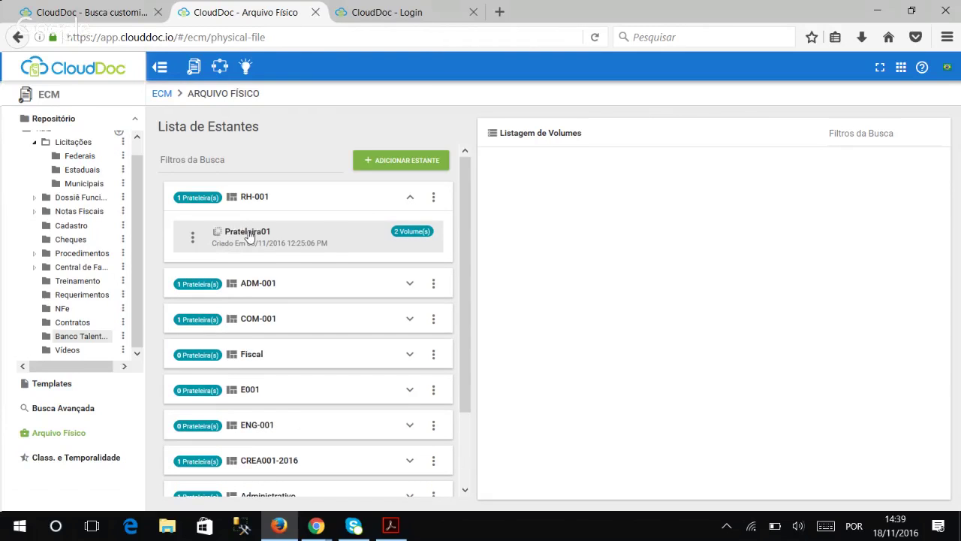
pyautogui.click(411, 233)
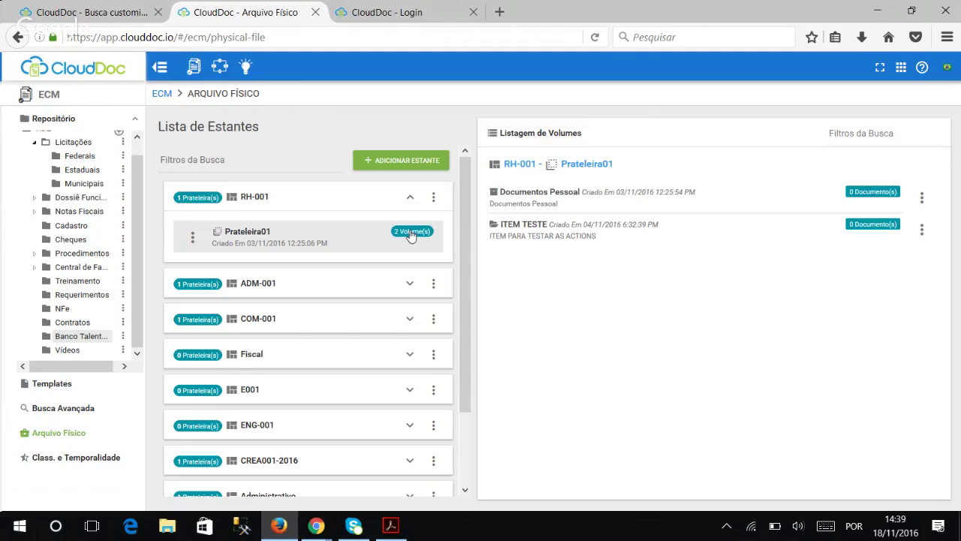
pyautogui.click(408, 284)
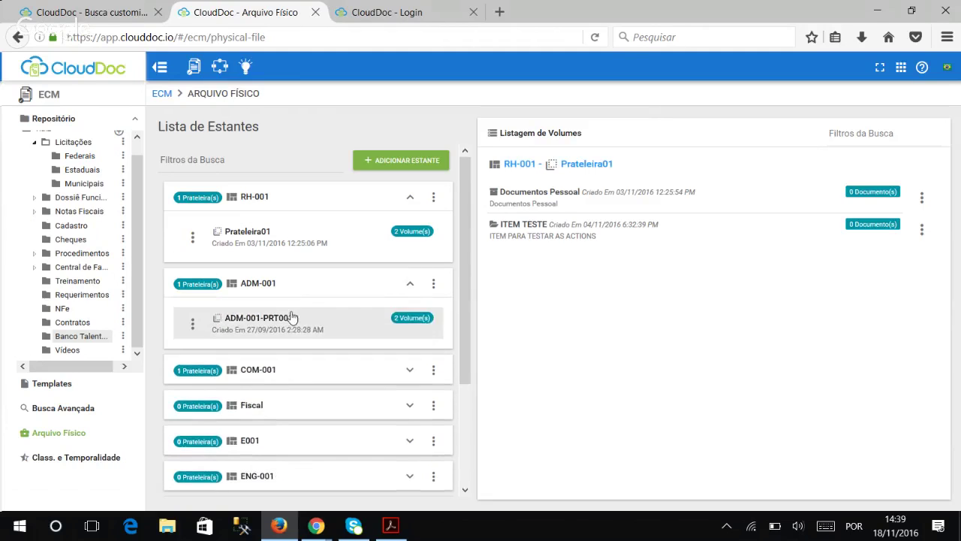
pyautogui.click(411, 328)
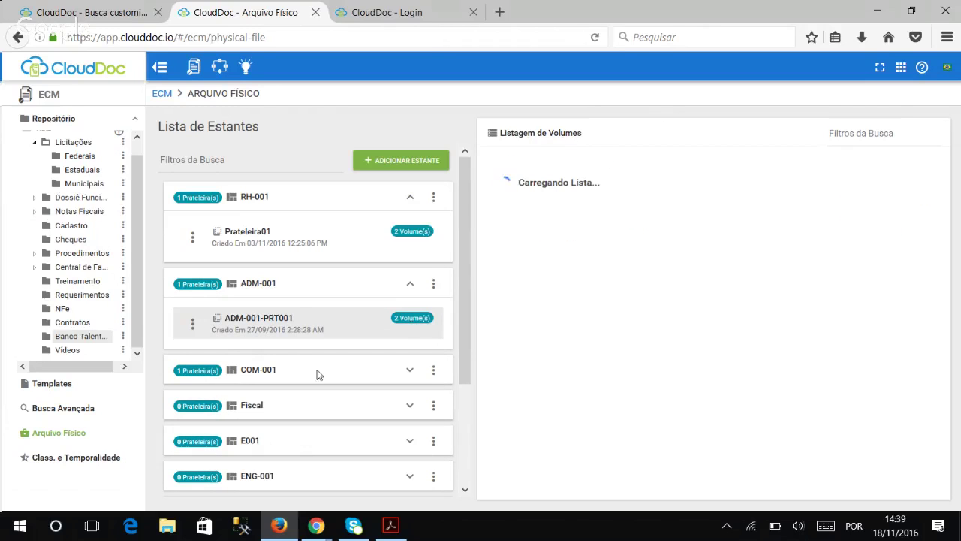
# Step: Open the form for adding a volume to shelf ADM-001-PRT001, examine its fields and close it without saving
pyautogui.click(193, 324)
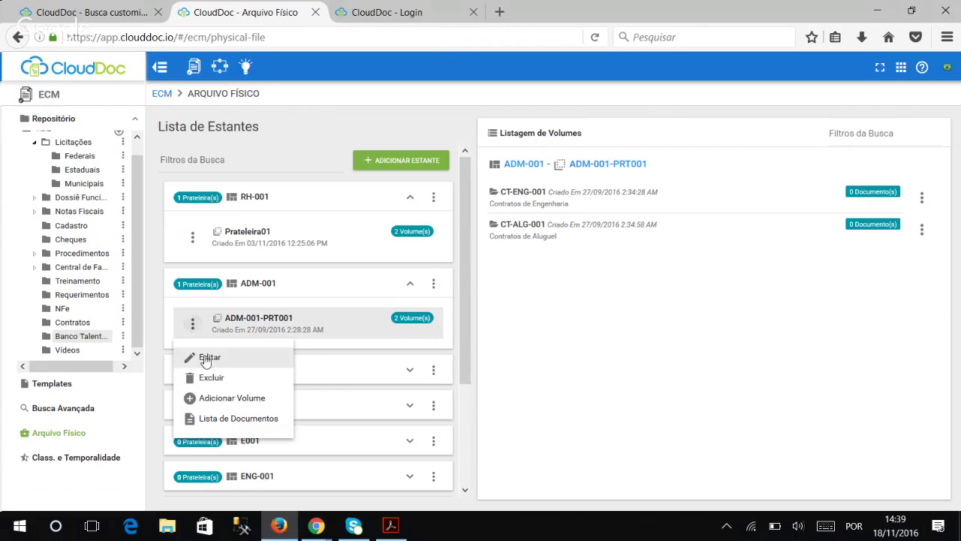
pyautogui.click(216, 401)
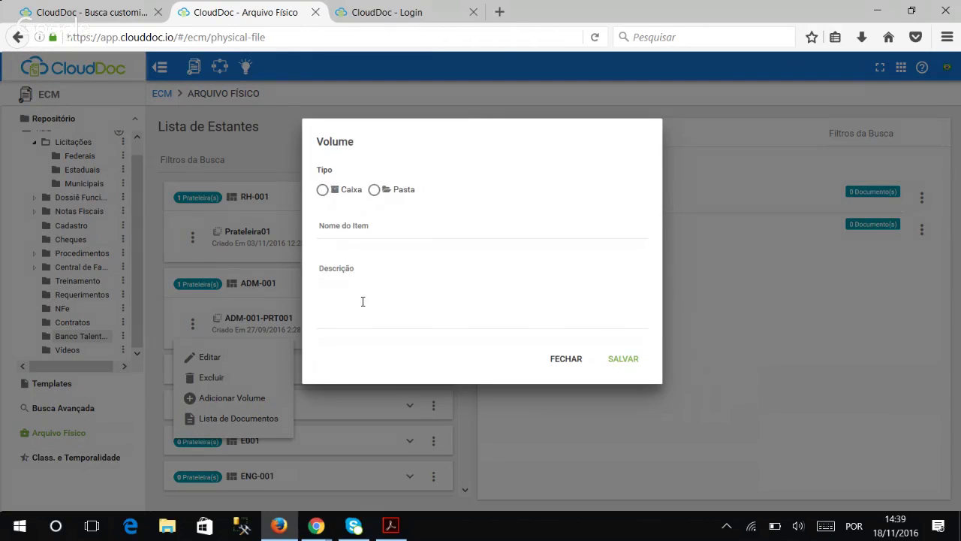
pyautogui.click(363, 275)
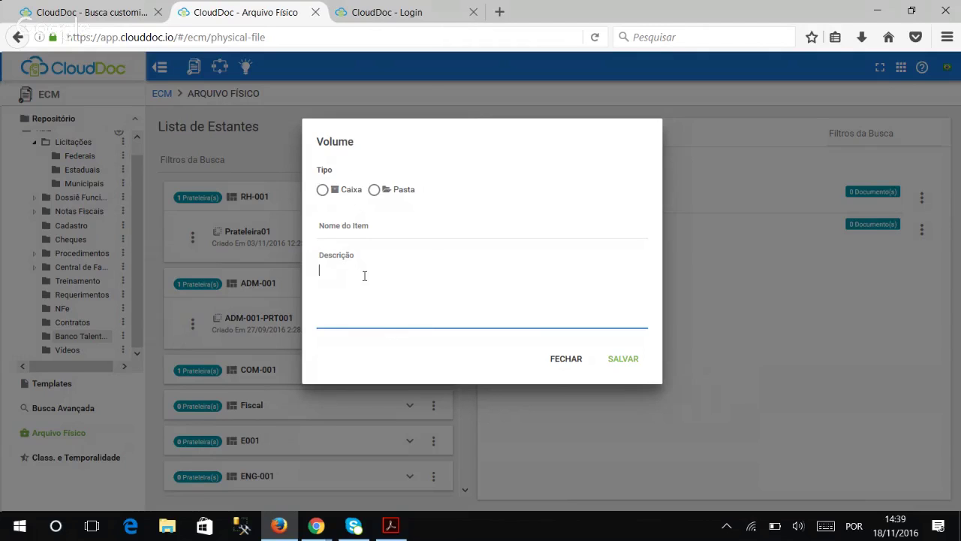
pyautogui.click(566, 358)
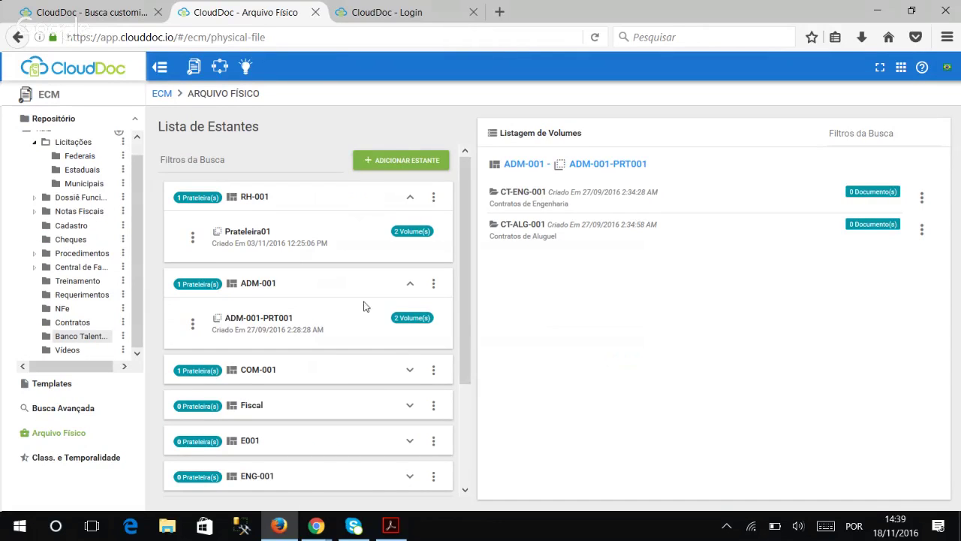
# Step: List the volumes of shelf COM-001-PRT001 and view the document list of volume PROJ-2014, closing it when done
pyautogui.click(410, 369)
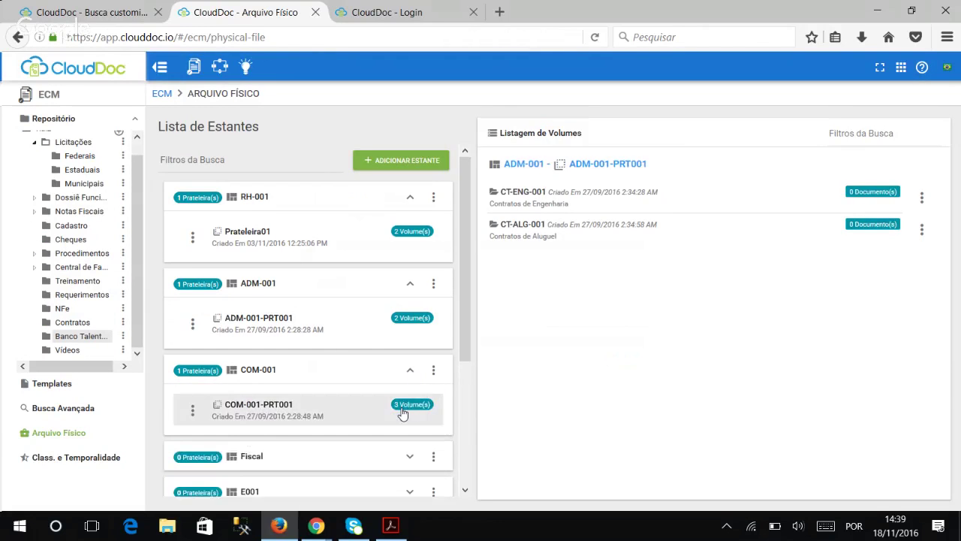
pyautogui.click(404, 406)
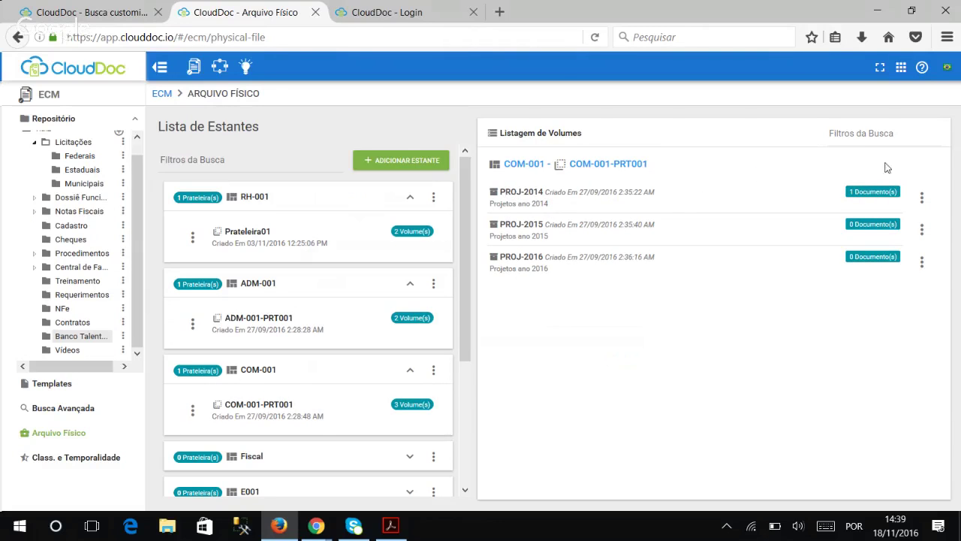
pyautogui.click(921, 197)
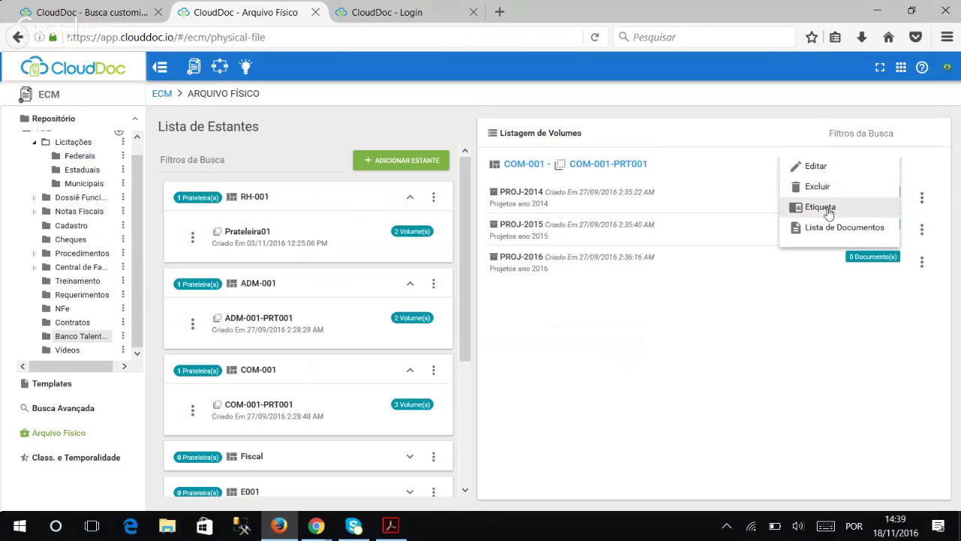
pyautogui.click(819, 233)
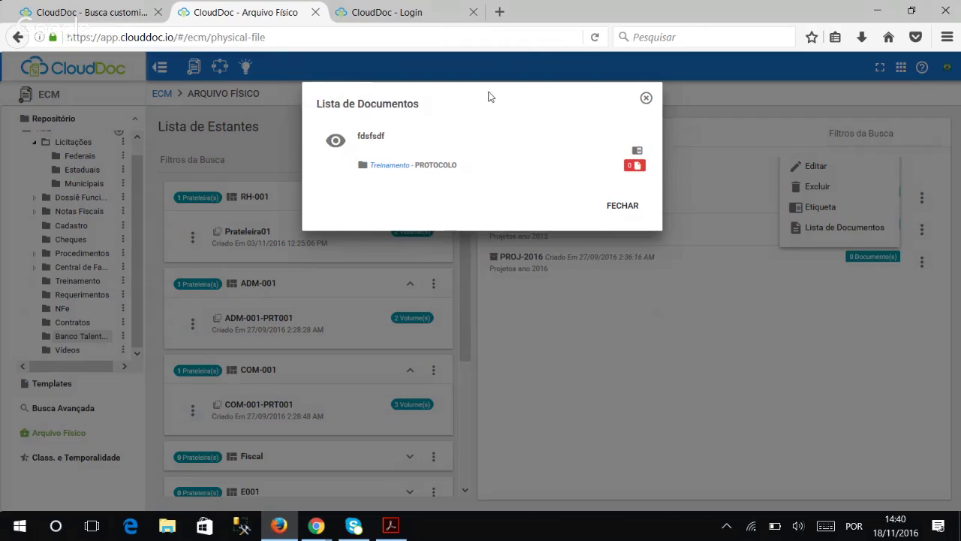
pyautogui.click(618, 217)
# Step: In the classification and retention list, view classification 010 (ORGANIZAÇÃO E FUNCIONAMENTO), examine its current archive, intermediate archive and final destination settings, and close it
pyautogui.click(58, 458)
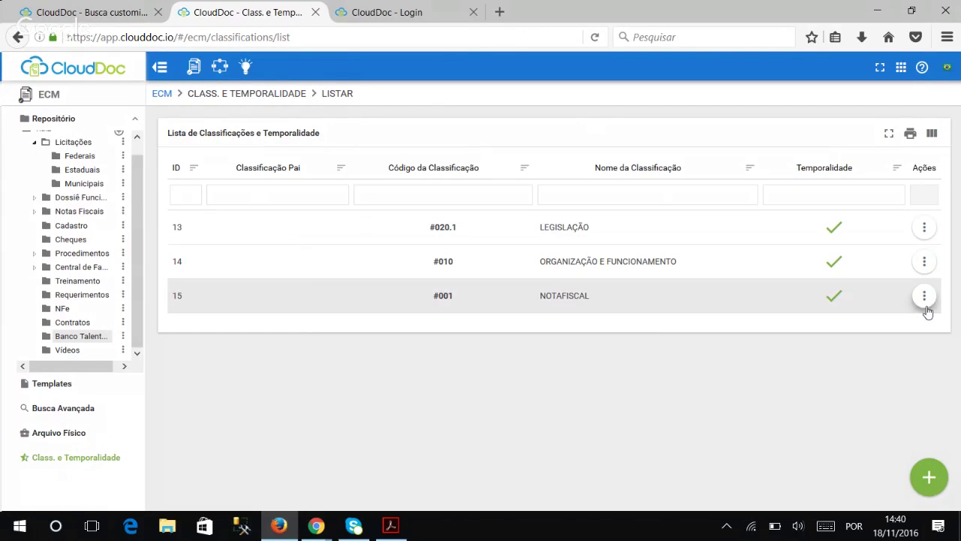
pyautogui.click(926, 264)
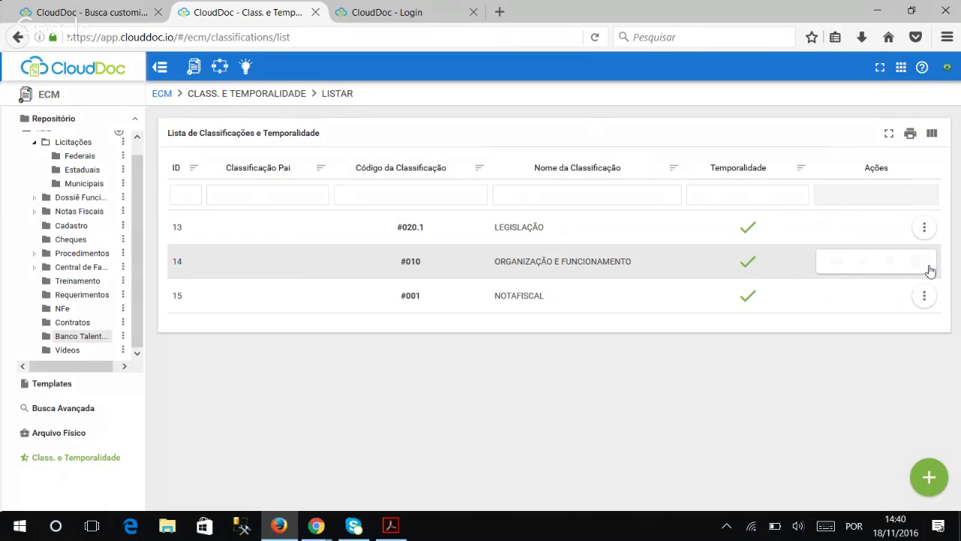
pyautogui.click(838, 263)
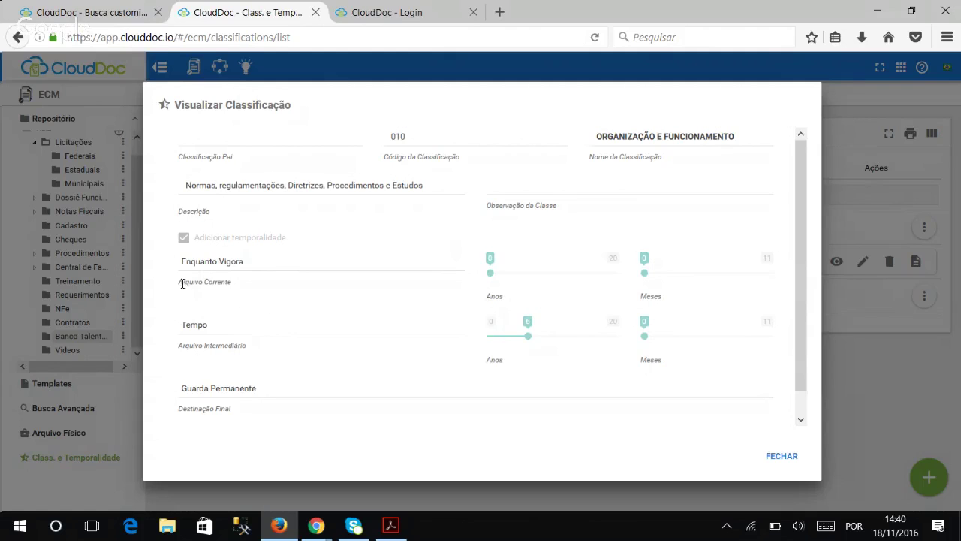
pyautogui.moveTo(179, 284); pyautogui.dragTo(231, 283)
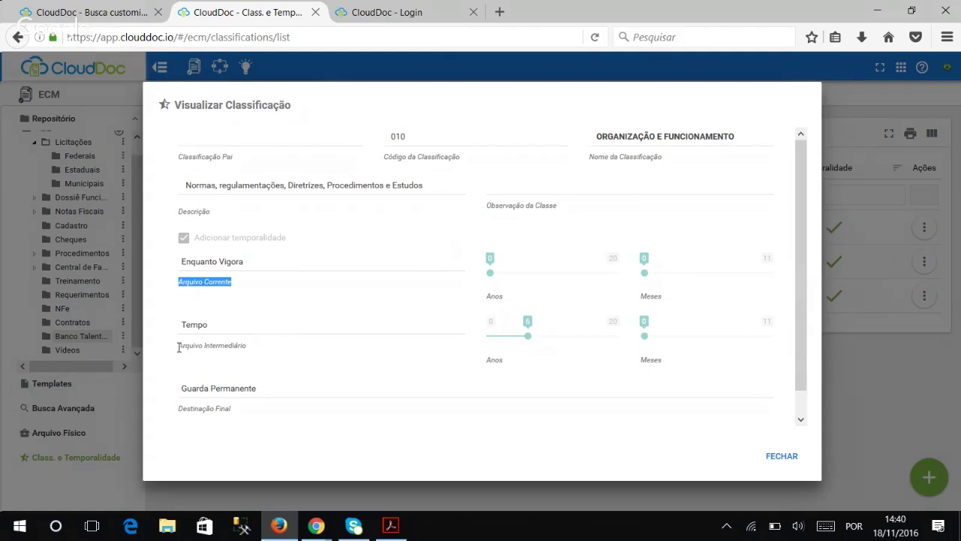
pyautogui.moveTo(179, 345); pyautogui.dragTo(255, 348)
pyautogui.click(200, 387)
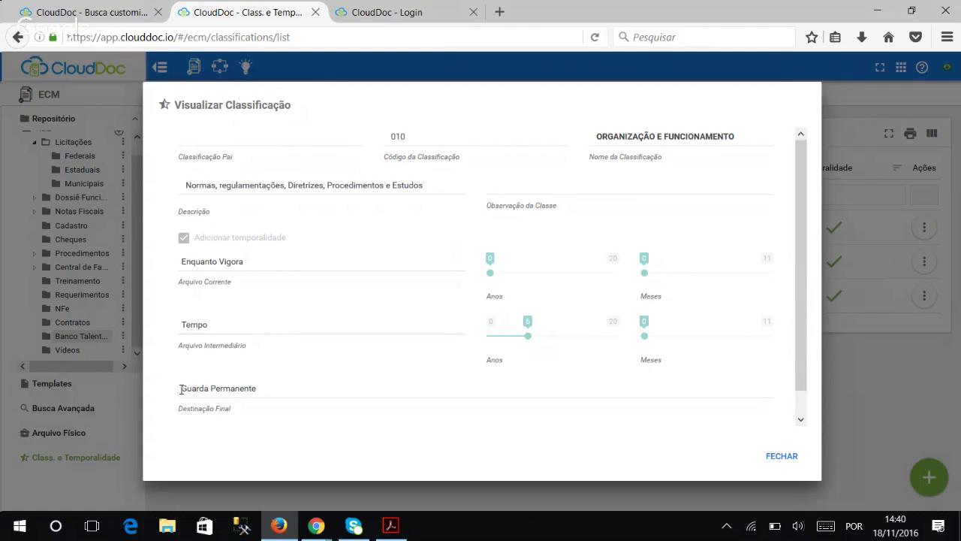
pyautogui.moveTo(182, 389); pyautogui.dragTo(260, 389)
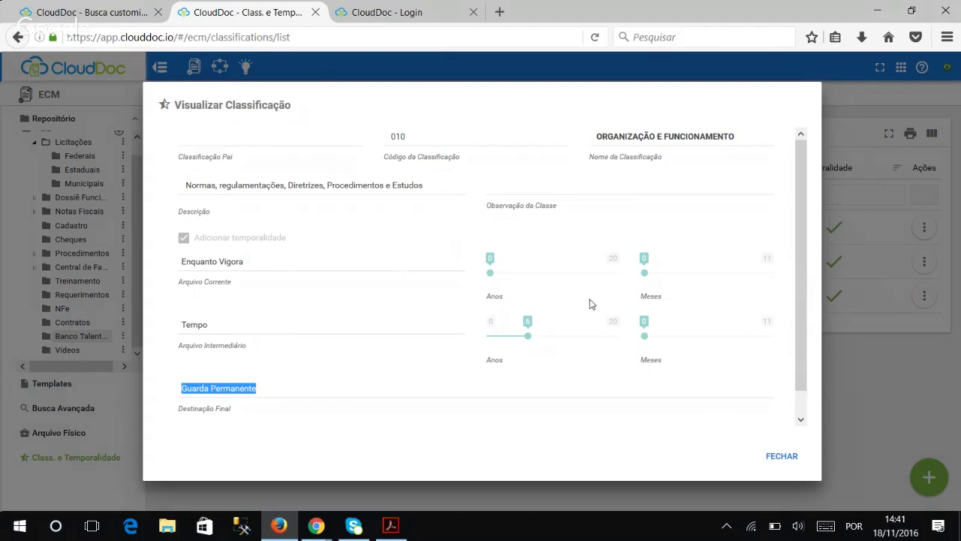
pyautogui.click(781, 460)
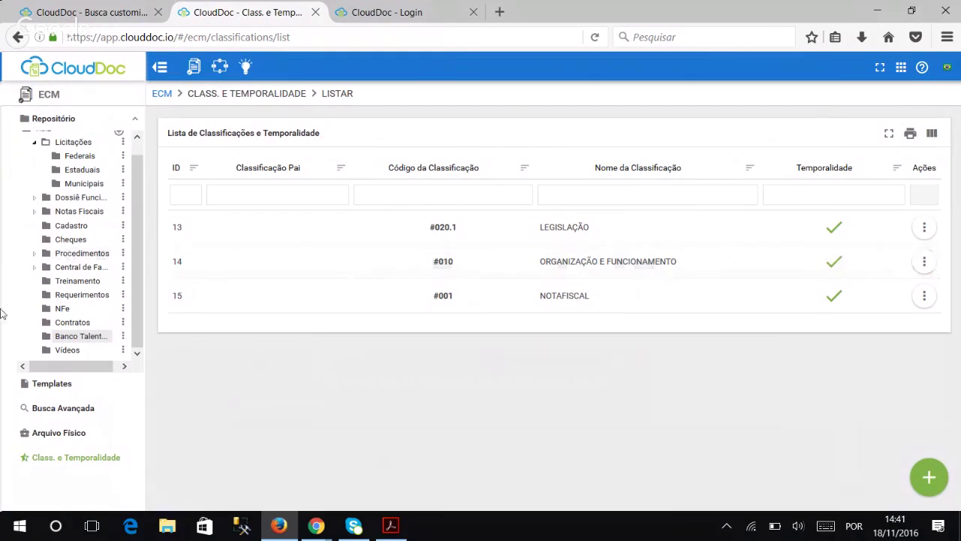
pyautogui.scroll(1, 138, 203)
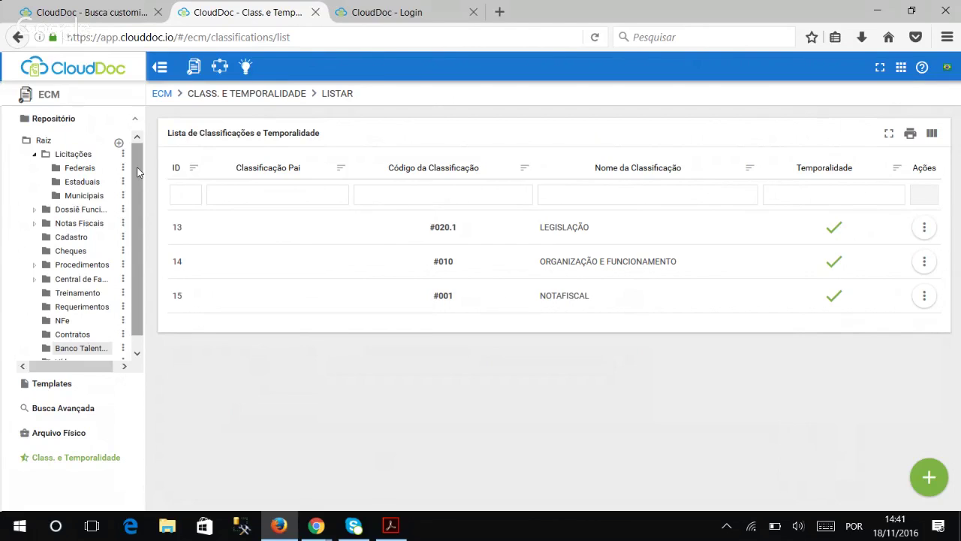
# Step: In the BI module, expand Portal 1, show the Análise de Leads dashboard and separate the Google AdWords segment of the Leads por Origem pyramid
pyautogui.click(245, 71)
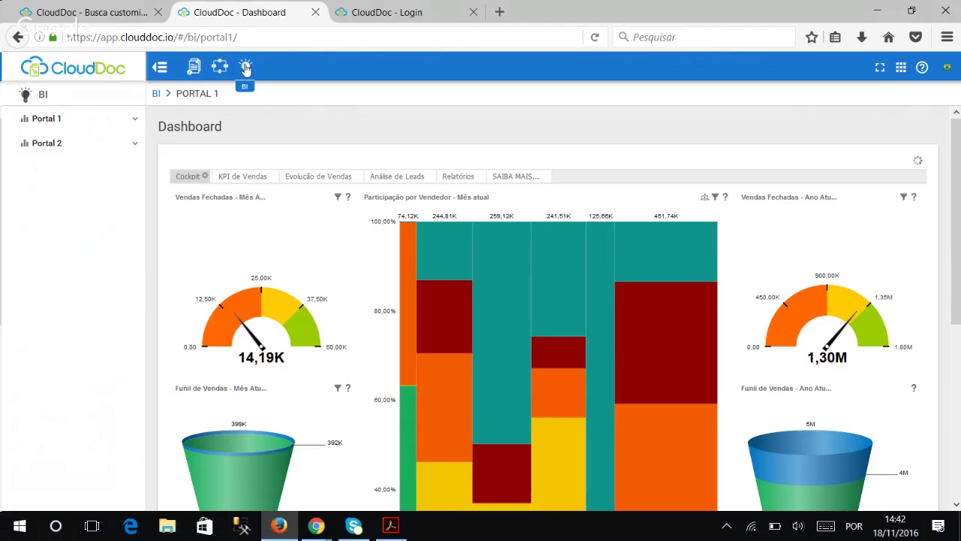
pyautogui.click(46, 123)
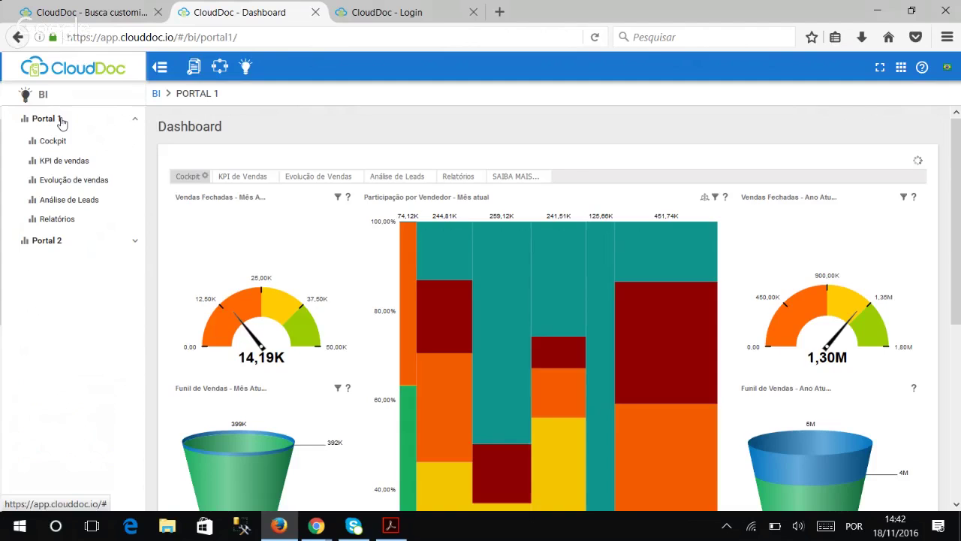
pyautogui.click(402, 178)
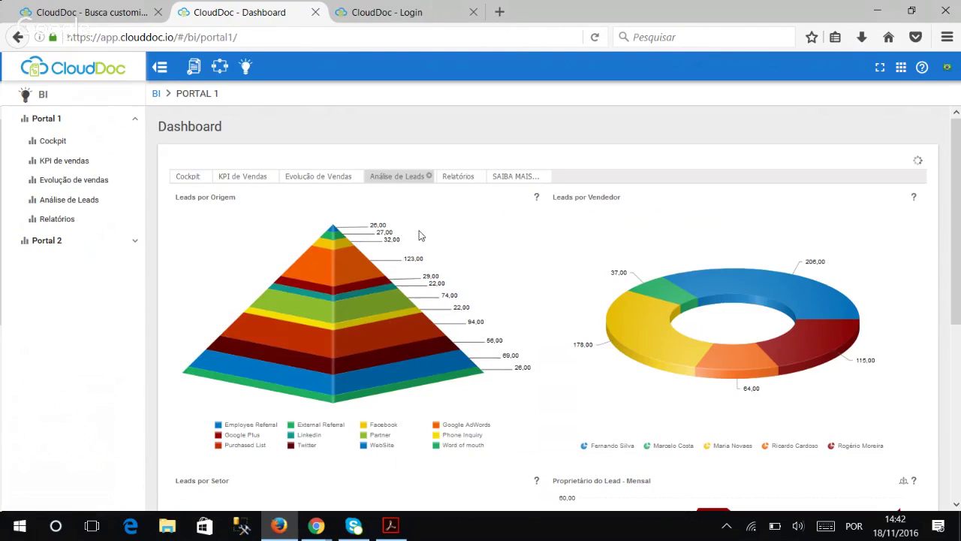
pyautogui.click(340, 283)
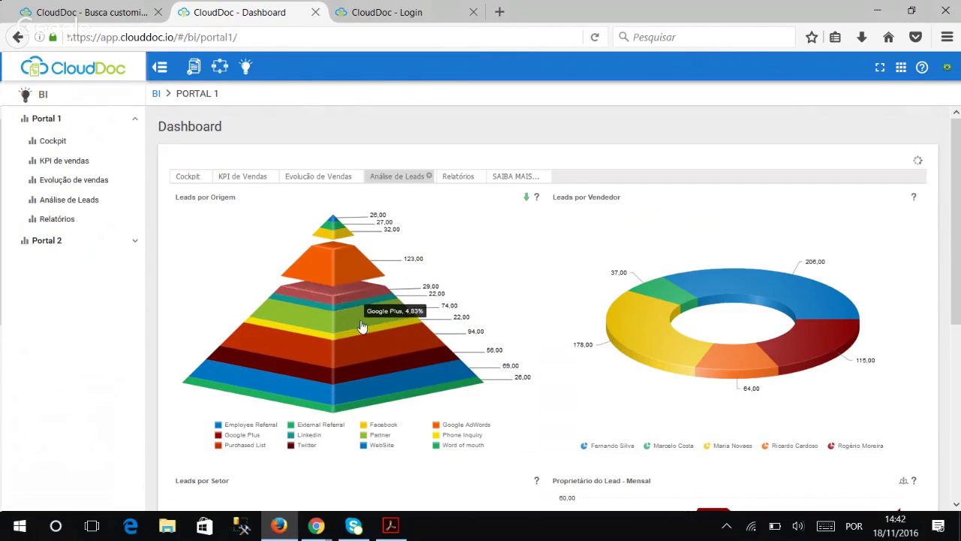